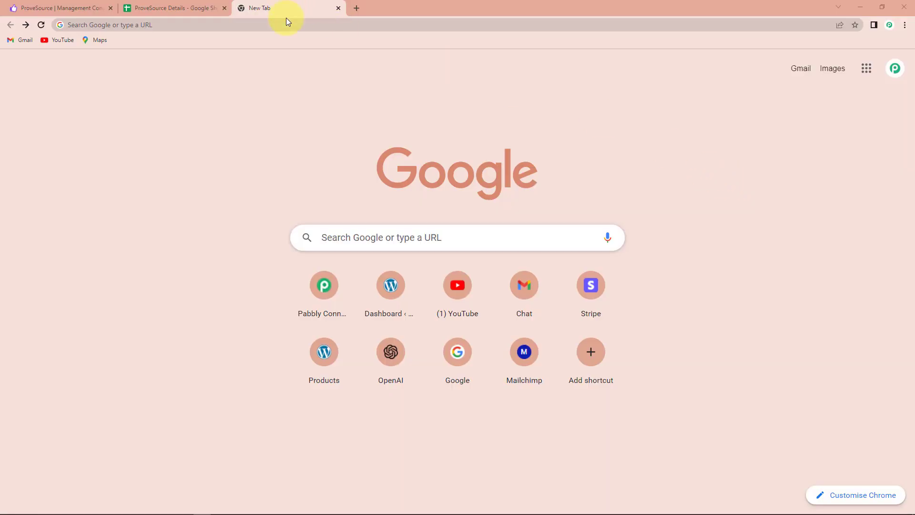
# - Open a new Chrome tab beside the ProveSource and spreadsheet tabs, ready for a web address
pyautogui.click(286, 25)
# - Load pabbly.com/connect from the 'pa' autocomplete suggestion
pyautogui.write('pabbly.com/connect/')
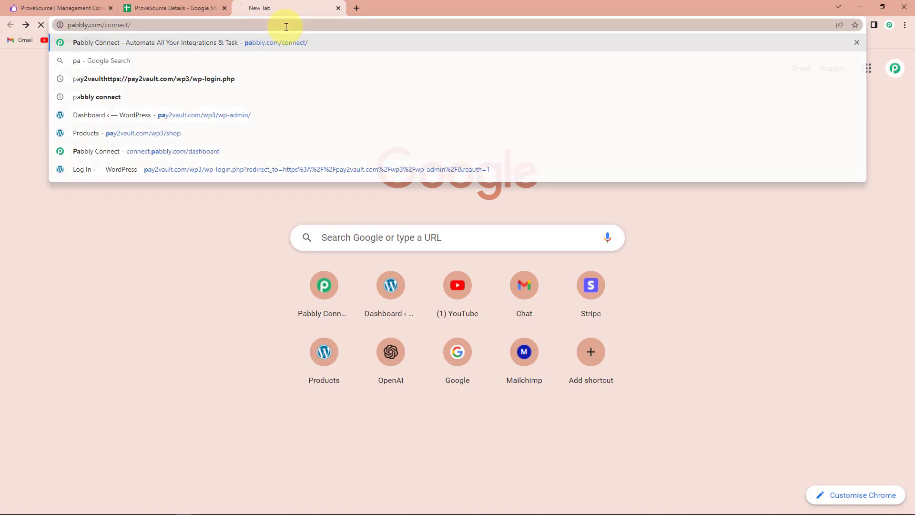
pyautogui.press('Return')
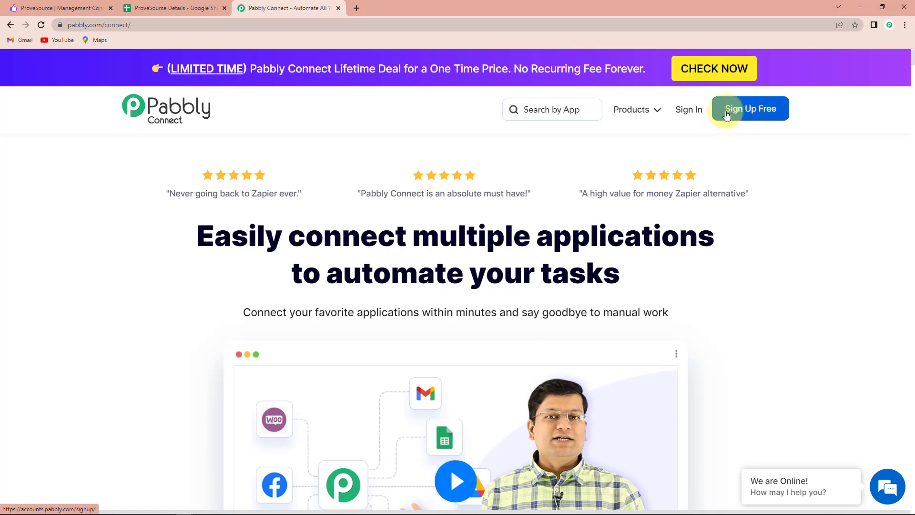
# - Sign in, open Pabbly Connect from the account apps, and begin a new workflow
pyautogui.click(691, 111)
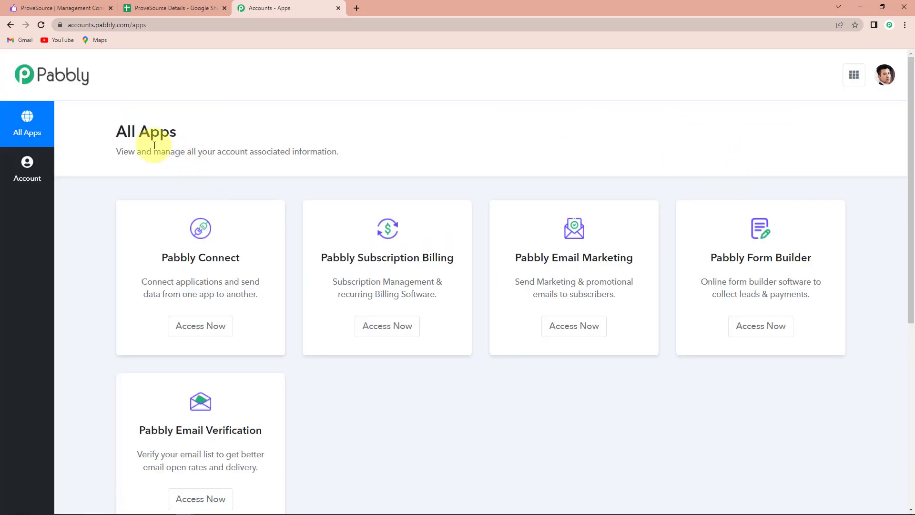
pyautogui.click(209, 335)
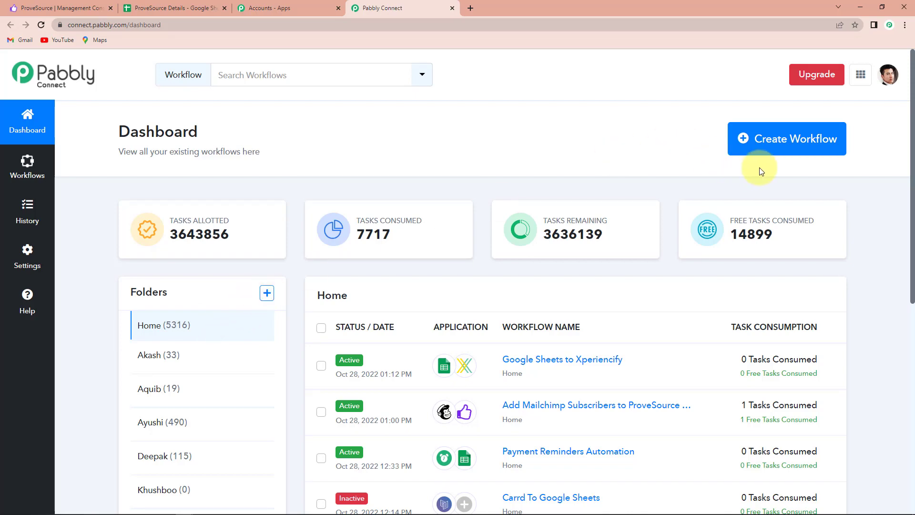
pyautogui.click(796, 144)
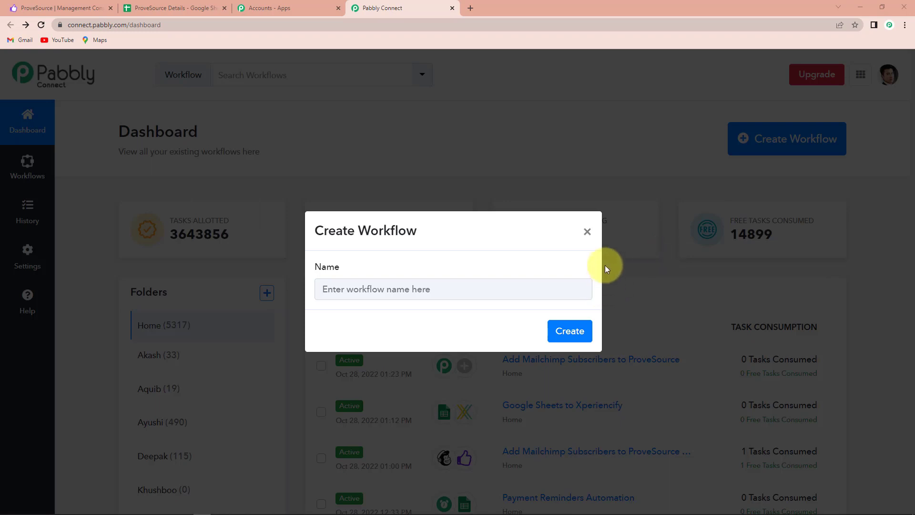
# - Create the workflow named 'Google Sheets ProveSource Integration'
pyautogui.click(469, 291)
pyautogui.write('Goo')
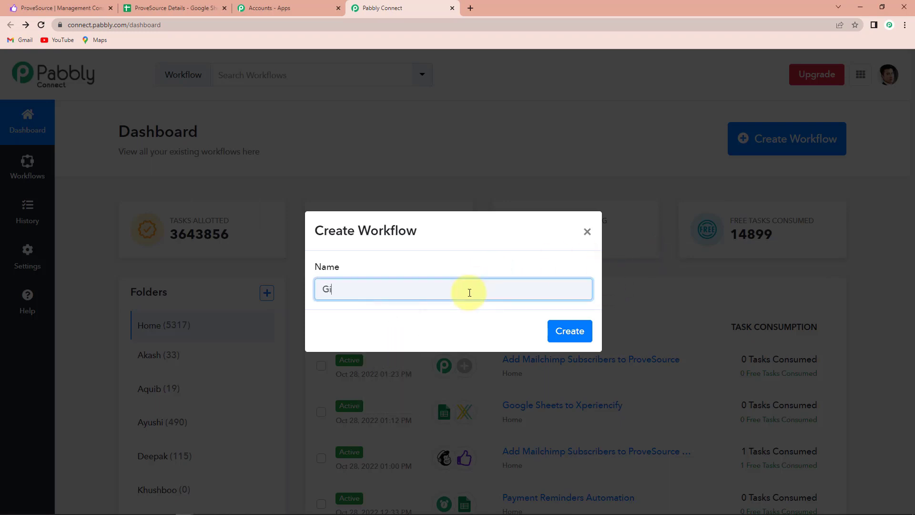
pyautogui.write('gle Sheets ProveSource Integratio')
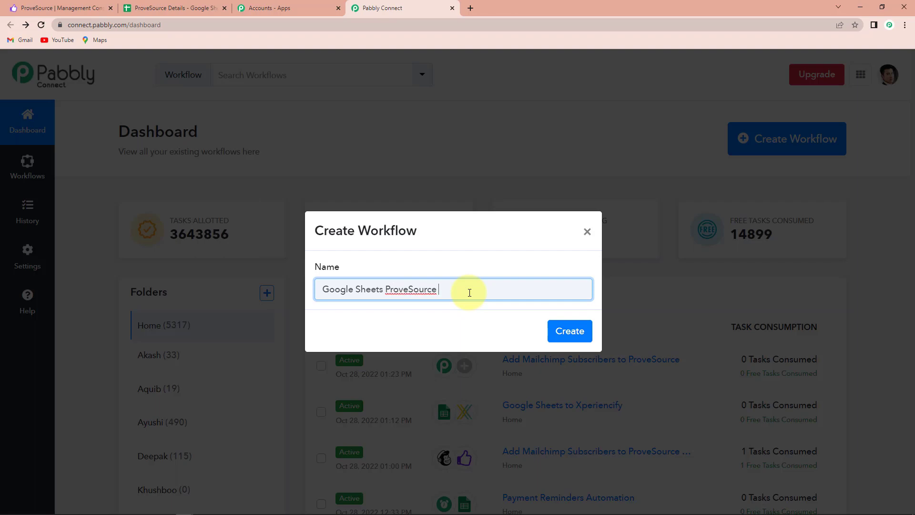
pyautogui.write('ntegation')
pyautogui.click(571, 332)
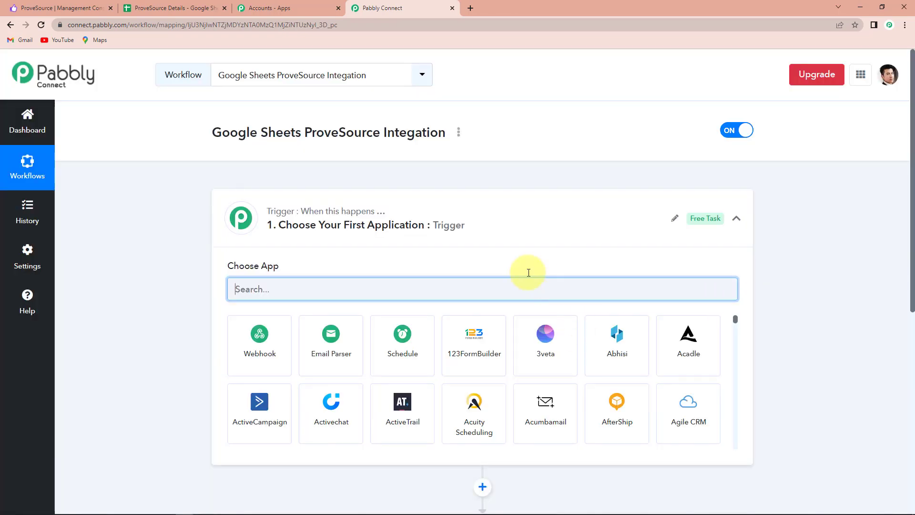
pyautogui.scroll(-5, 453, 343)
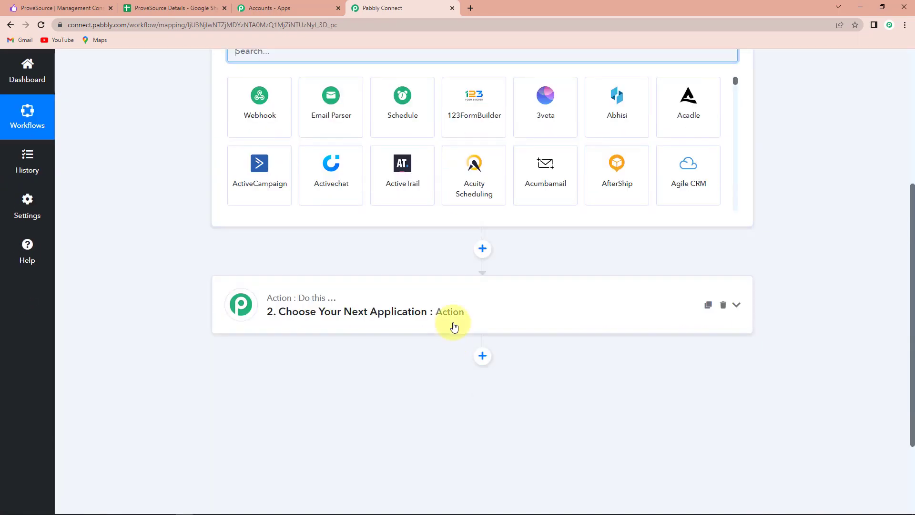
pyautogui.scroll(2, 454, 327)
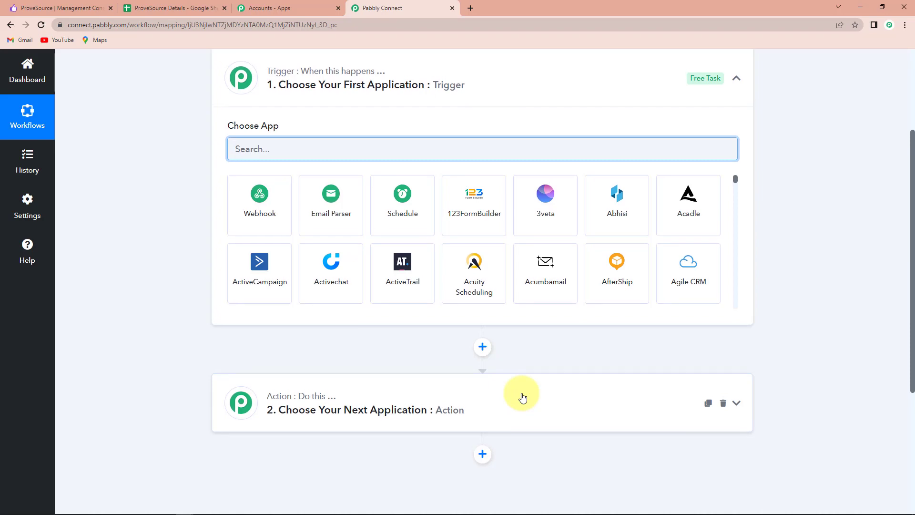
pyautogui.scroll(2, 477, 267)
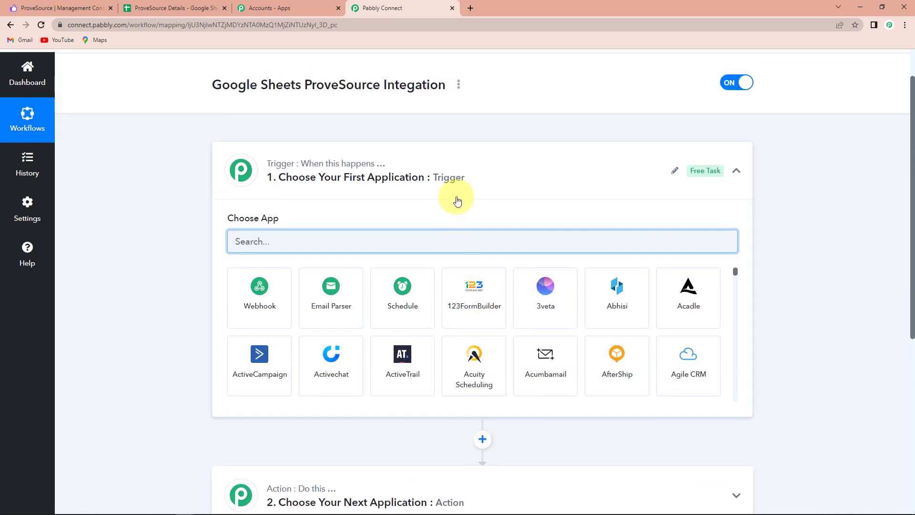
pyautogui.scroll(-2, 457, 201)
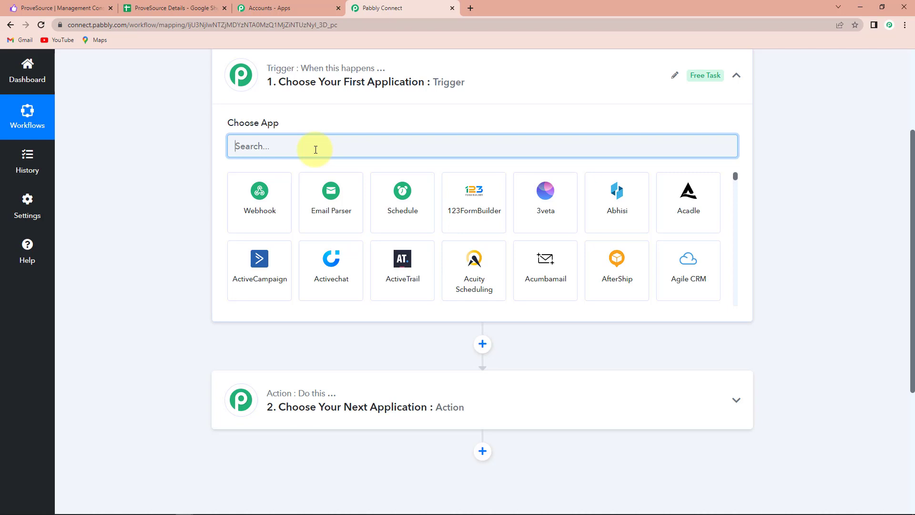
# - Set Google Sheets with New or Updated Spreadsheet Row as the workflow trigger
pyautogui.write('google')
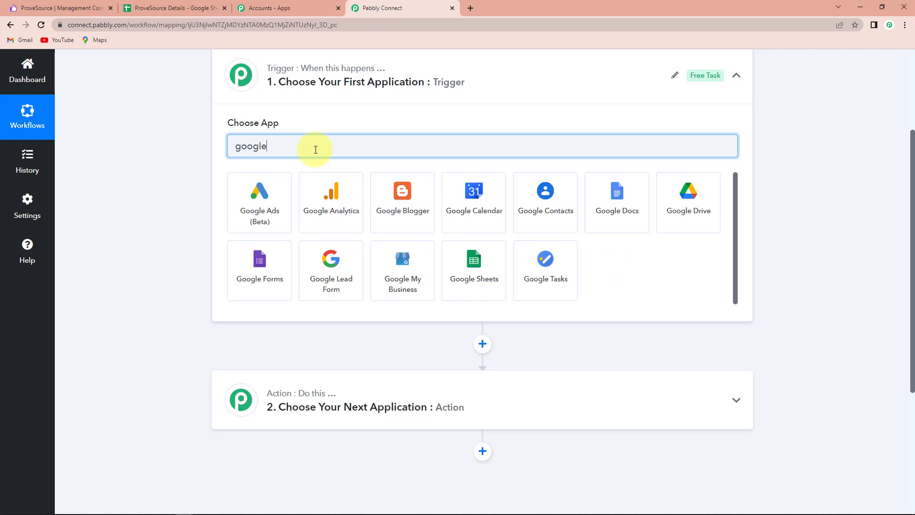
pyautogui.click(473, 265)
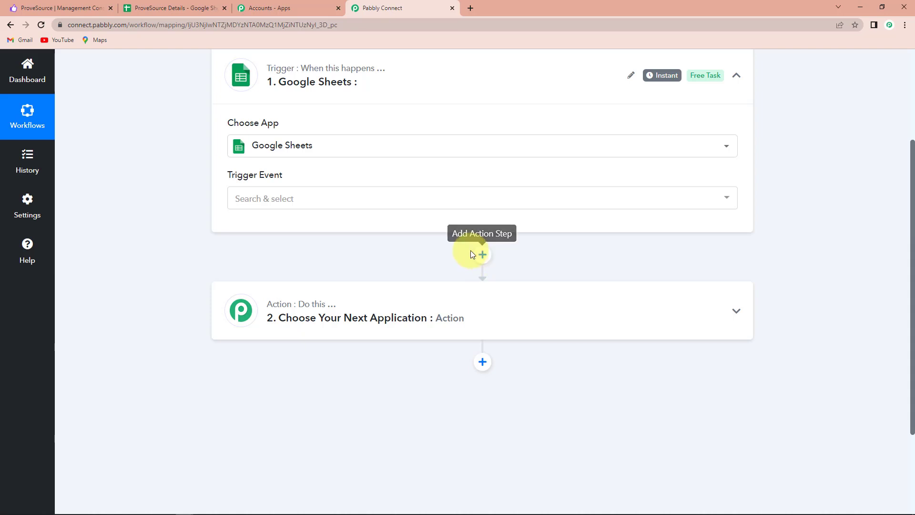
pyautogui.moveTo(279, 176)
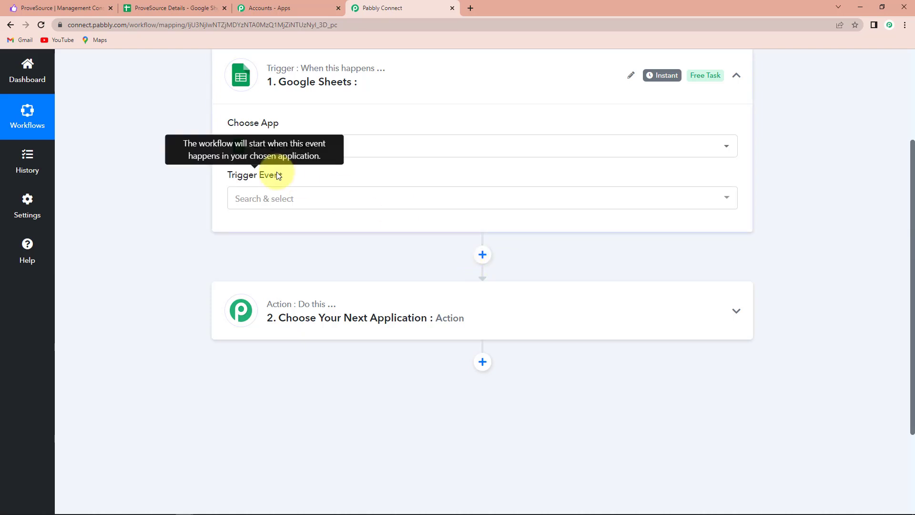
pyautogui.click(265, 198)
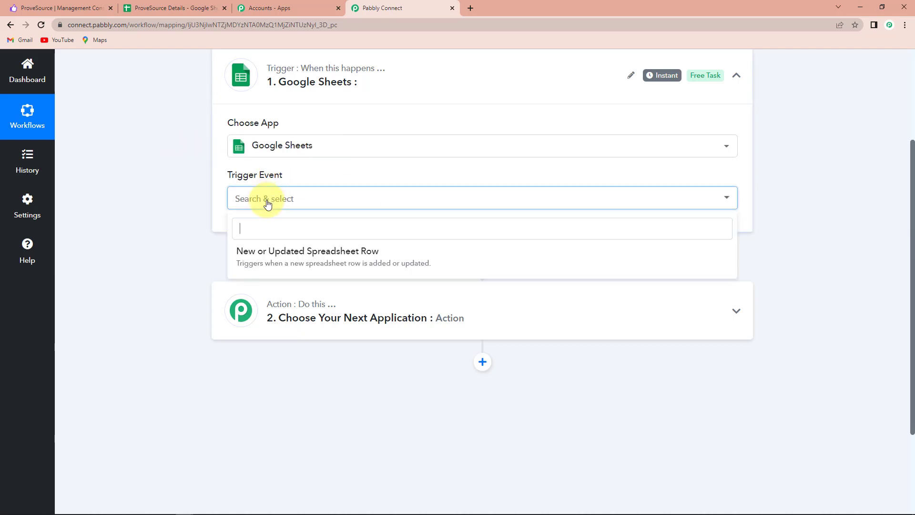
pyautogui.click(267, 254)
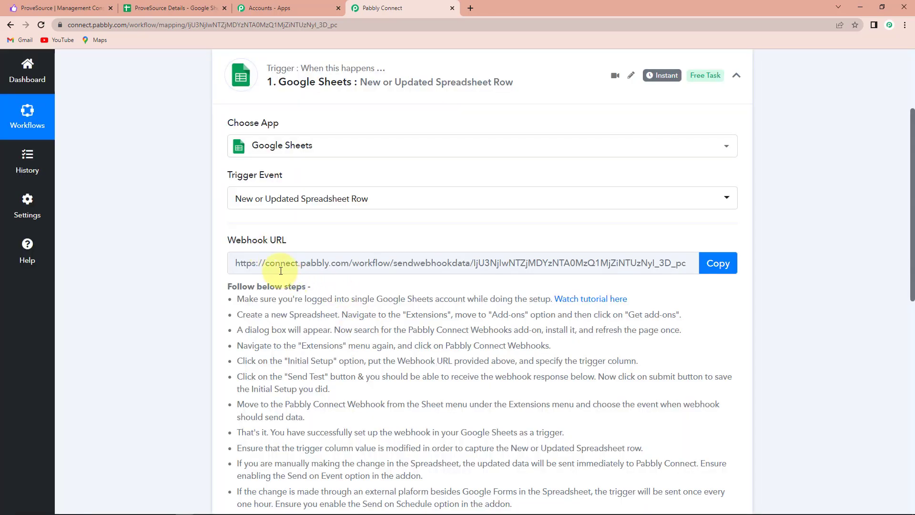
# - Copy the trigger's webhook URL and go to the ProveSource Details spreadsheet
pyautogui.moveTo(239, 242)
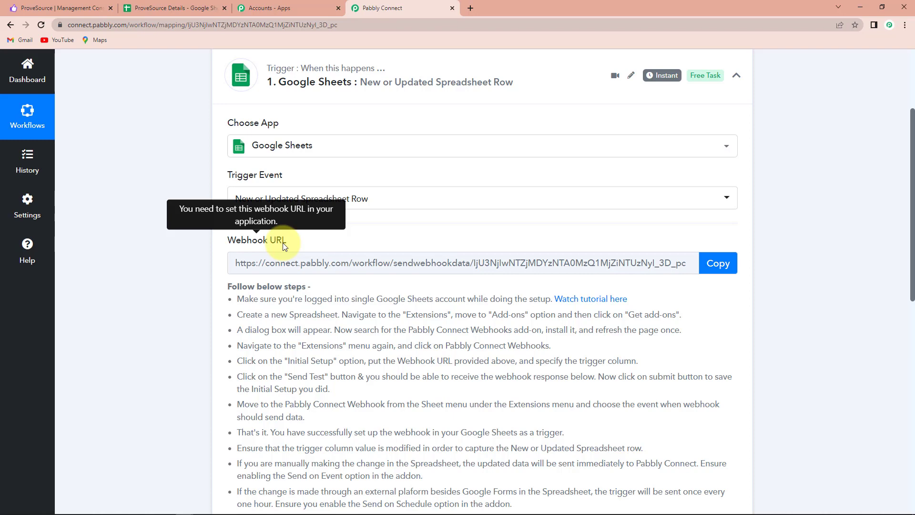
pyautogui.click(727, 261)
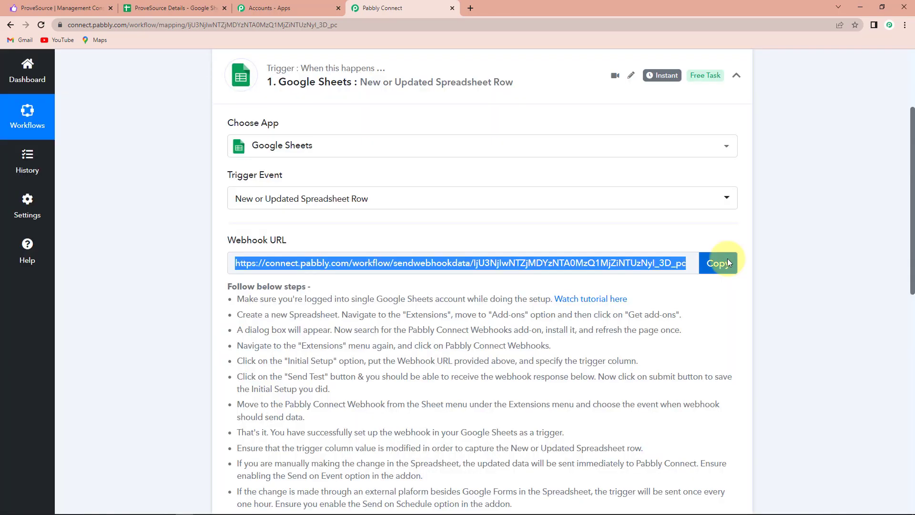
pyautogui.click(182, 8)
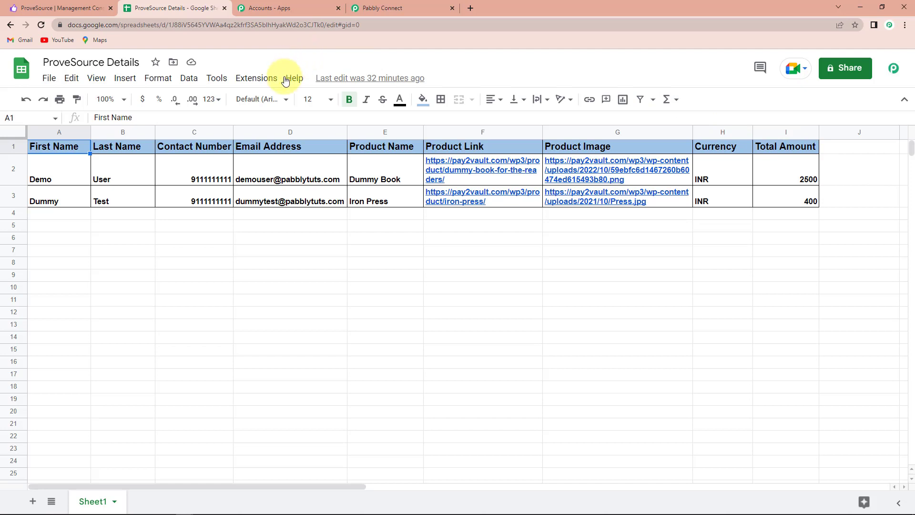
# - Confirm Pabbly Connect Webhooks is installed in the Marketplace, then reload the spreadsheet
pyautogui.click(253, 81)
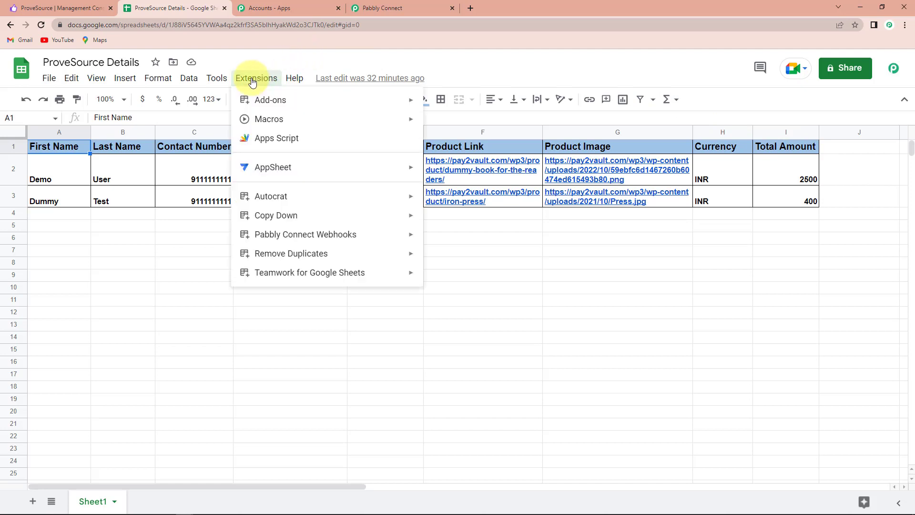
pyautogui.moveTo(296, 100)
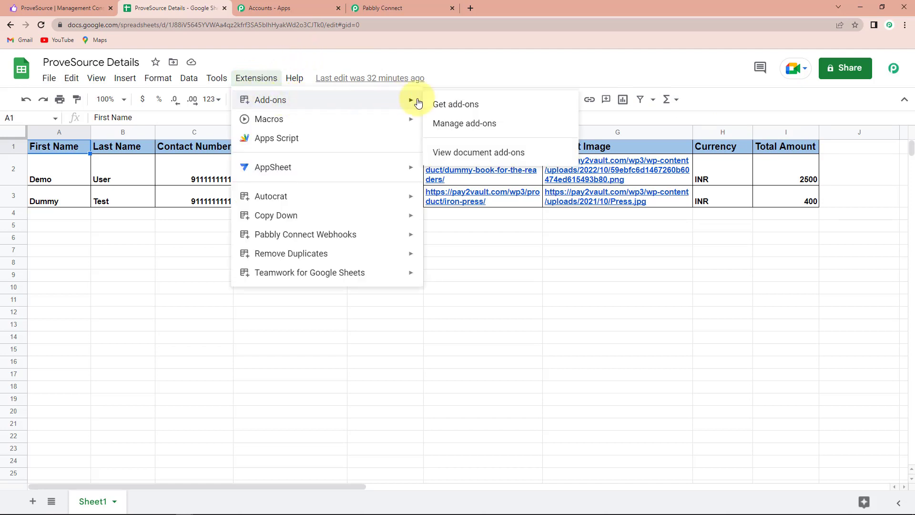
pyautogui.click(484, 106)
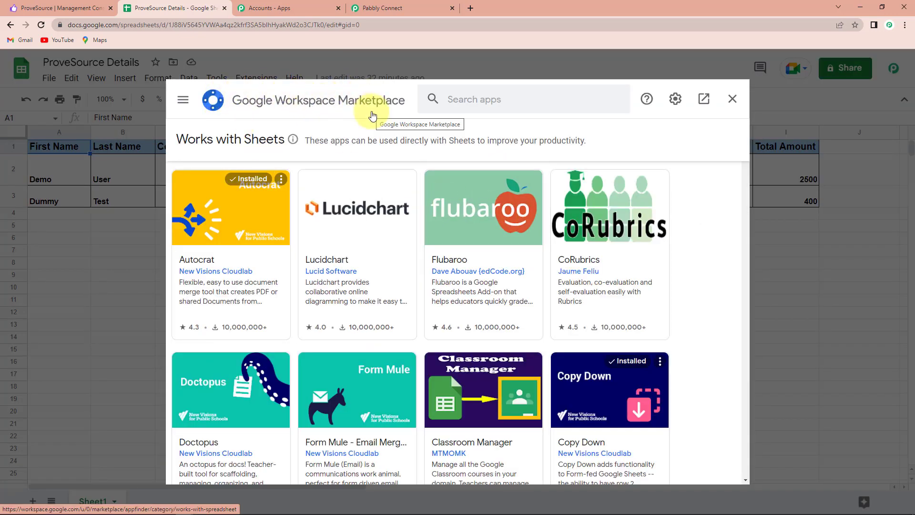
pyautogui.click(468, 98)
pyautogui.write('p')
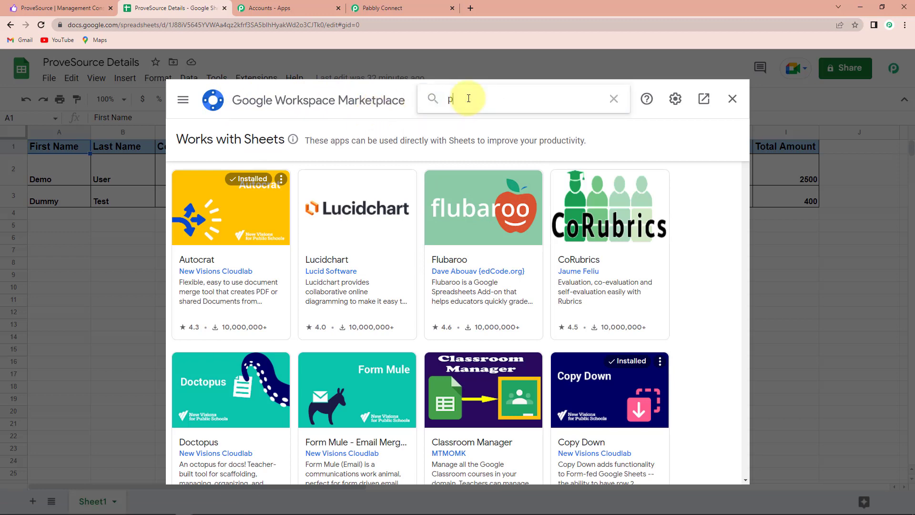
pyautogui.write('abbl')
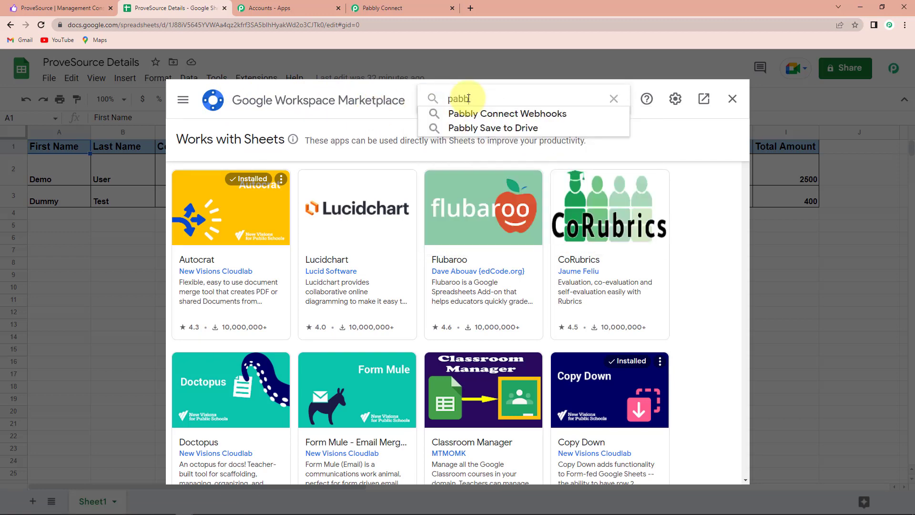
pyautogui.click(477, 117)
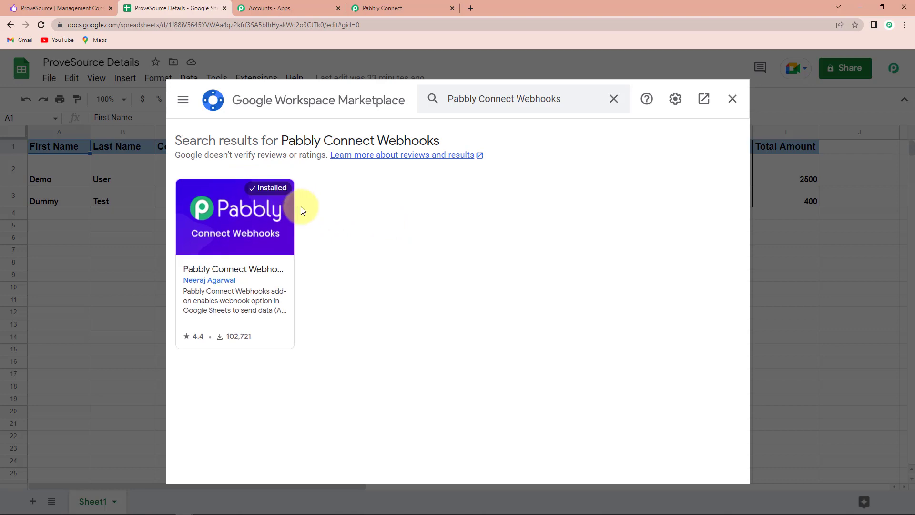
pyautogui.click(733, 99)
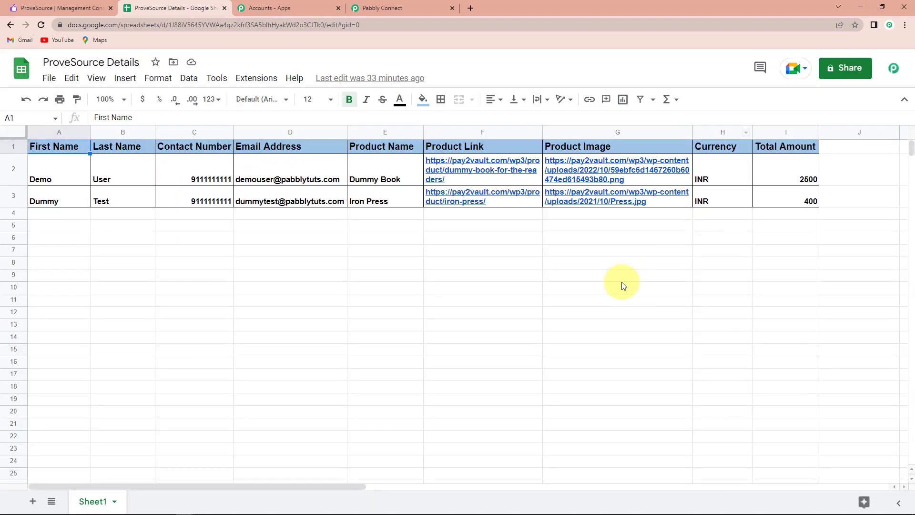
pyautogui.click(41, 25)
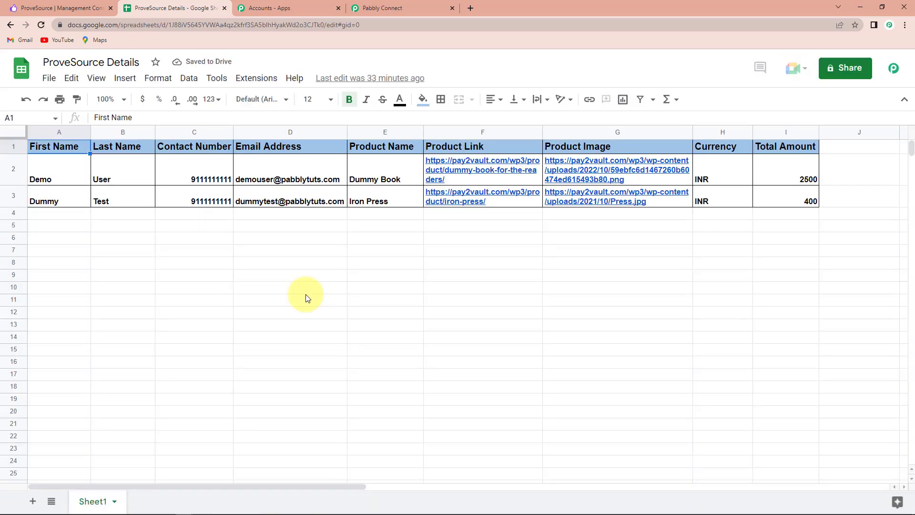
# - Start Pabbly Connect Webhooks Initial Setup and paste the workflow's webhook URL
pyautogui.click(258, 80)
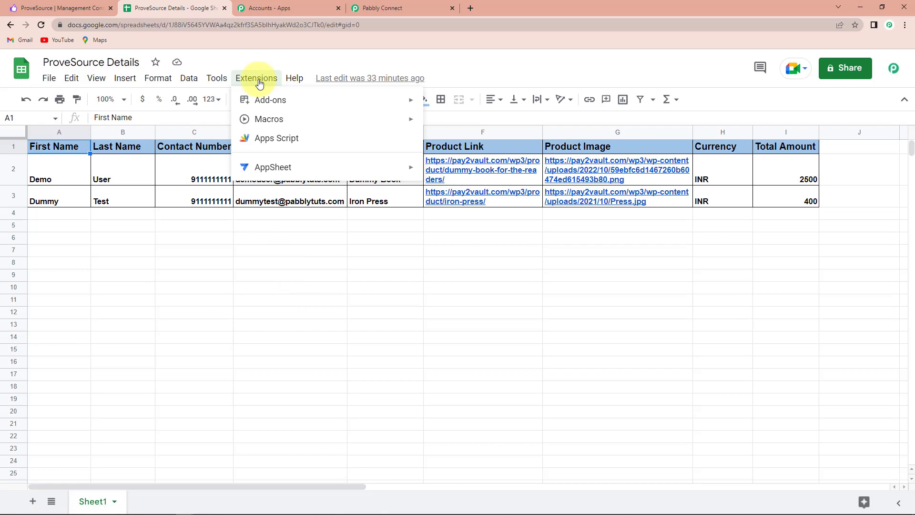
pyautogui.moveTo(262, 233)
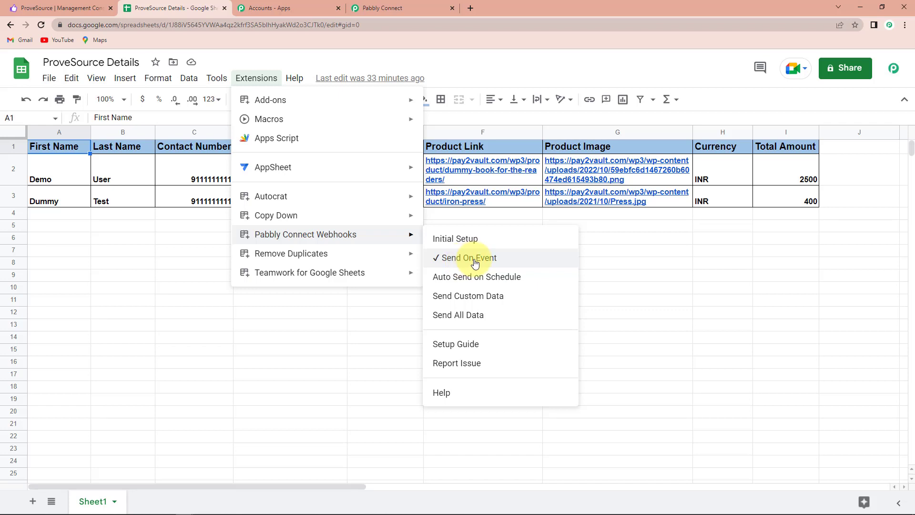
pyautogui.click(463, 241)
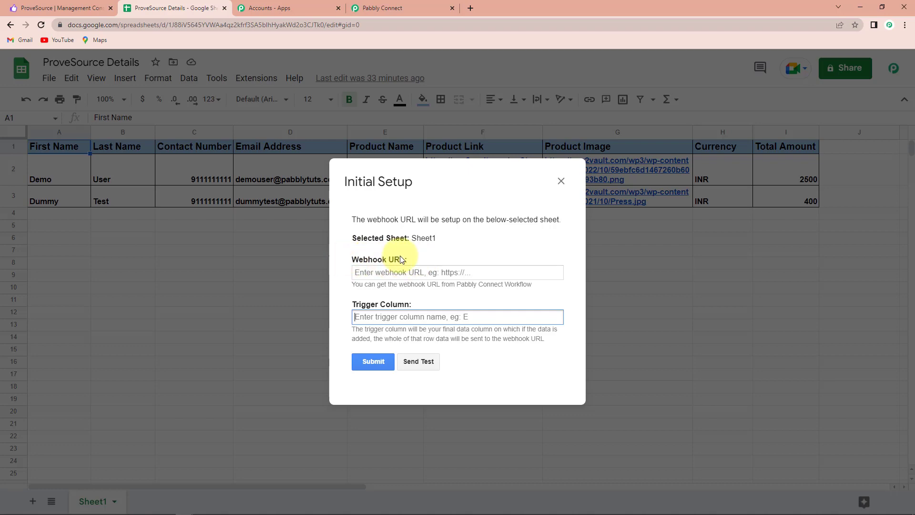
pyautogui.click(400, 8)
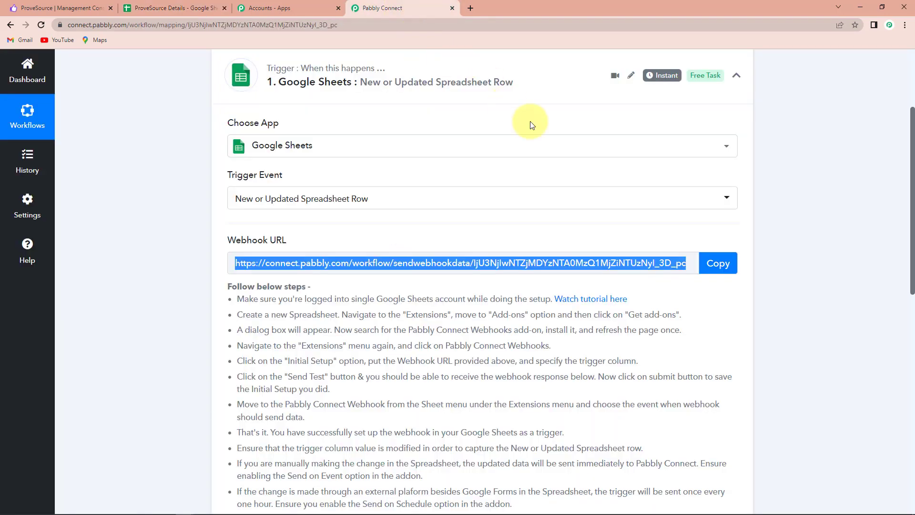
pyautogui.click(718, 265)
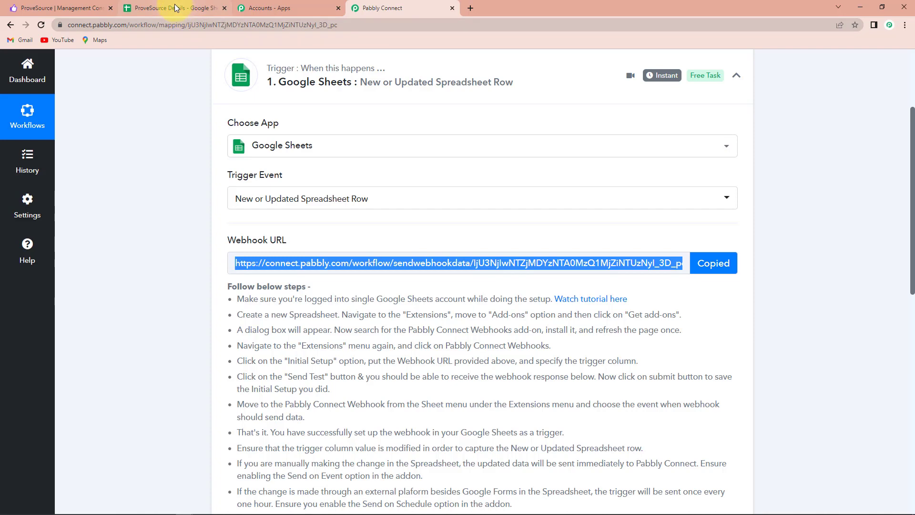
pyautogui.click(177, 8)
pyautogui.click(378, 270)
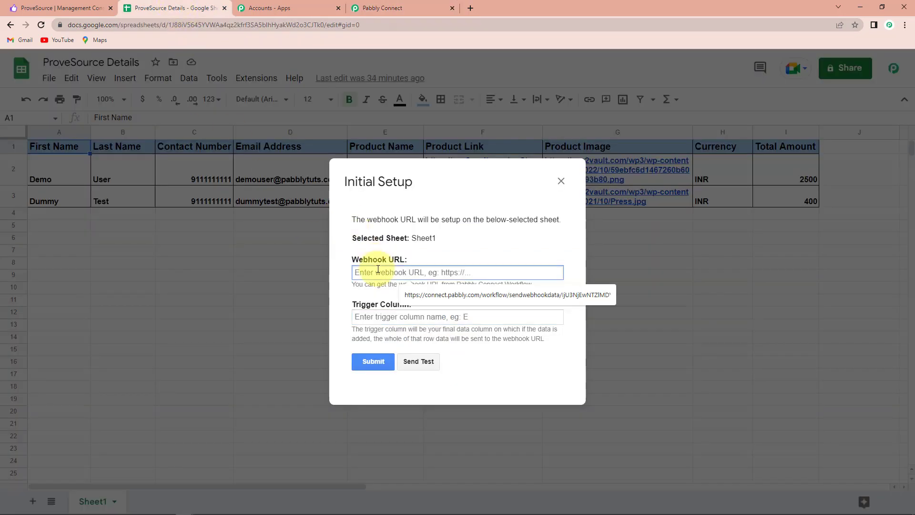
pyautogui.hotkey('ctrl', 'v')
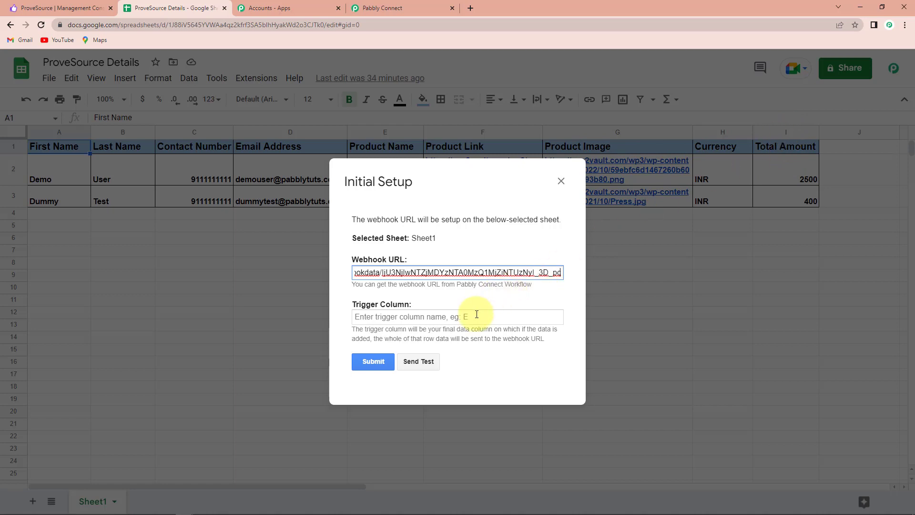
# - Set trigger column I, send test data, and submit the webhook setup
pyautogui.click(474, 317)
pyautogui.write('I')
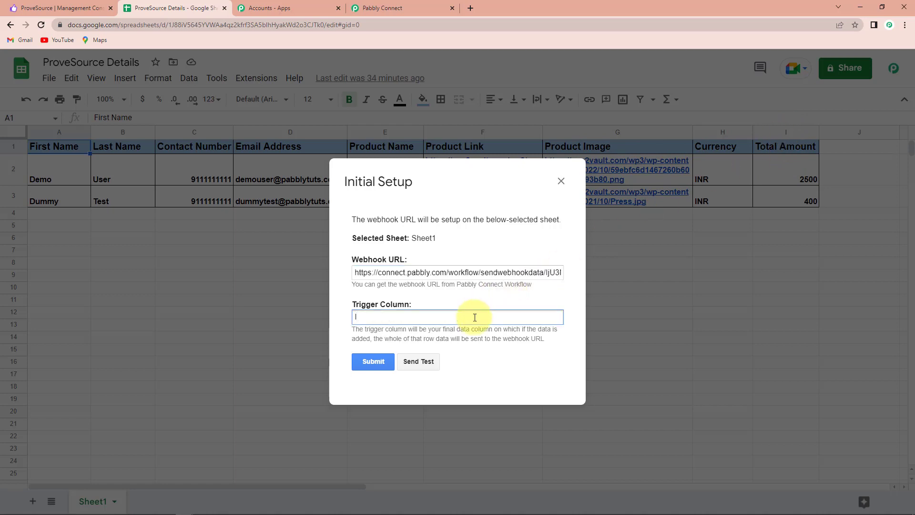
pyautogui.click(421, 363)
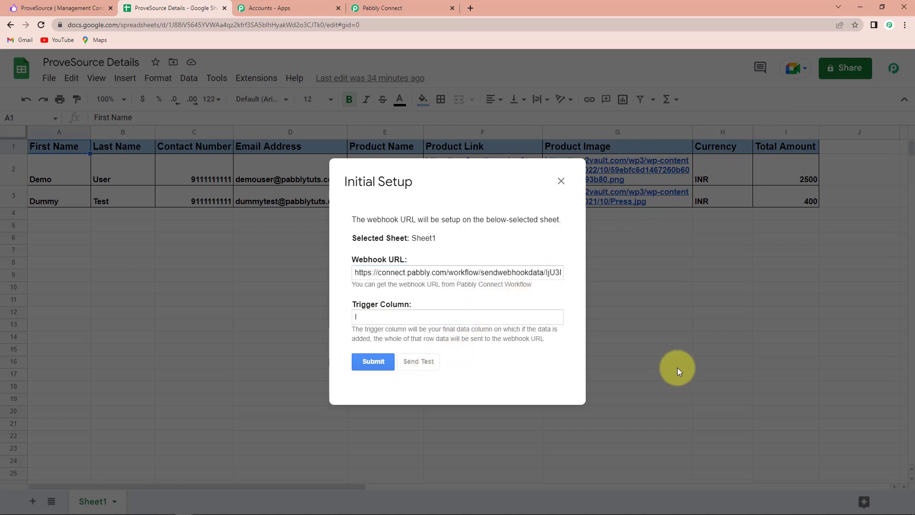
pyautogui.scroll(-2, 537, 340)
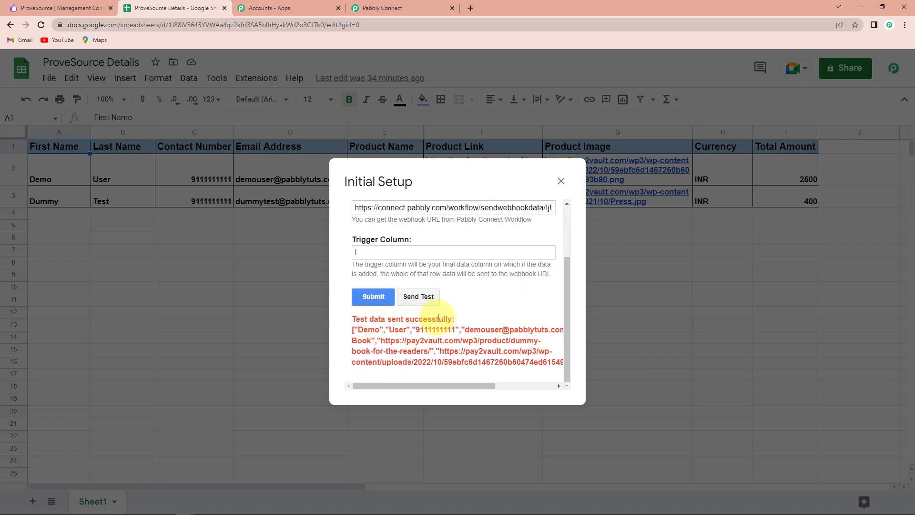
pyautogui.click(374, 297)
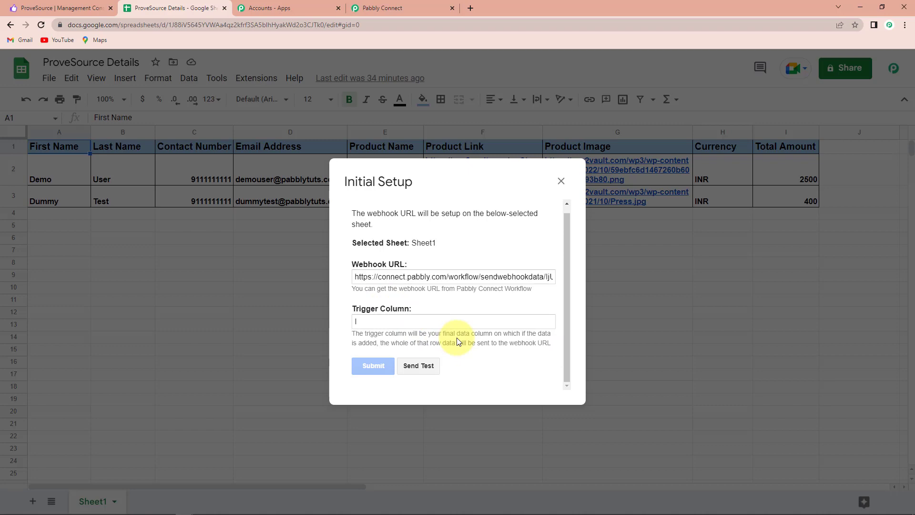
pyautogui.click(406, 7)
# - Scroll through the captured Demo User response down to the unset action step
pyautogui.scroll(-7, 719, 286)
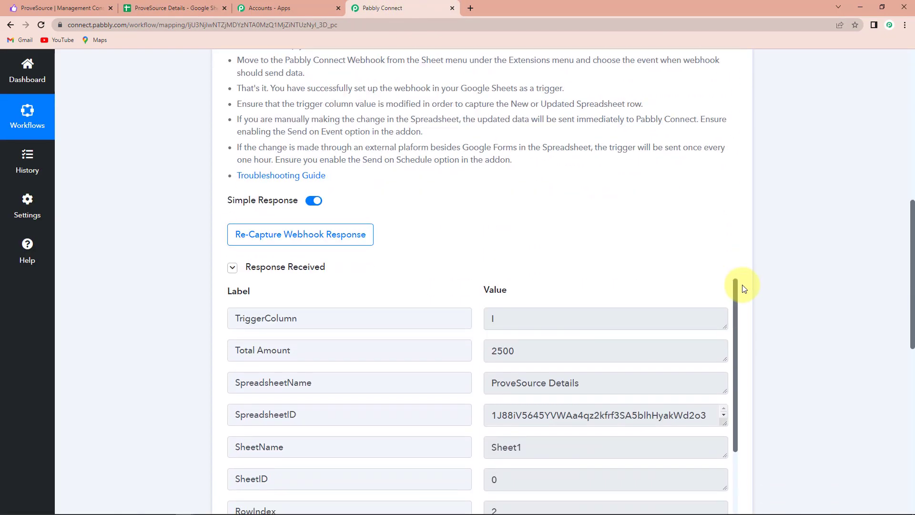
pyautogui.scroll(-4, 744, 289)
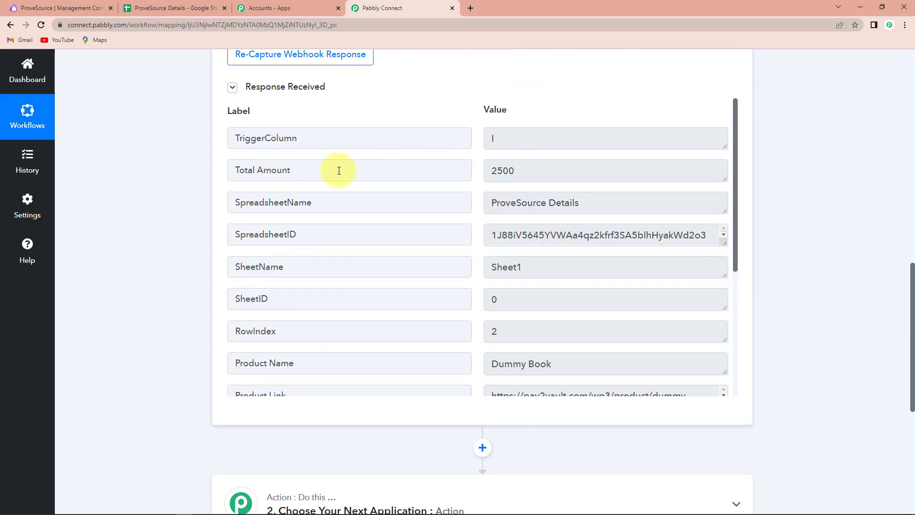
pyautogui.scroll(-1, 571, 289)
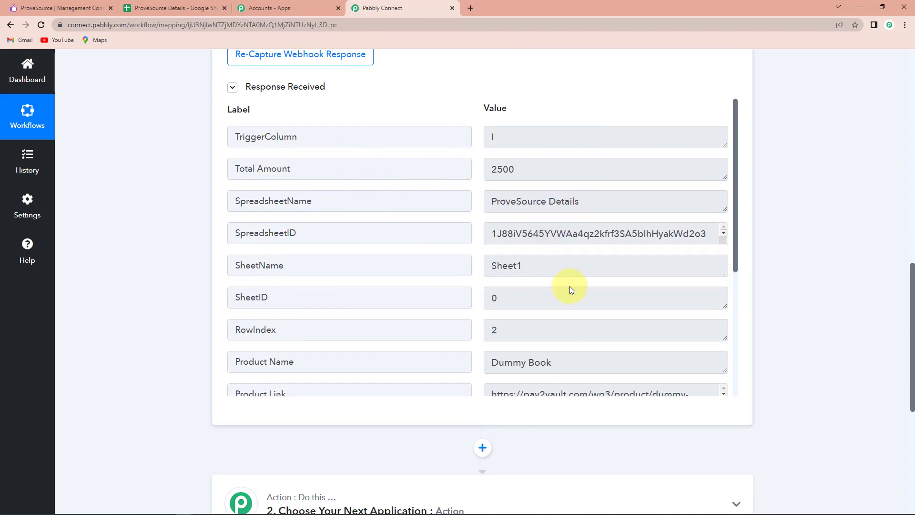
pyautogui.scroll(-5, 570, 286)
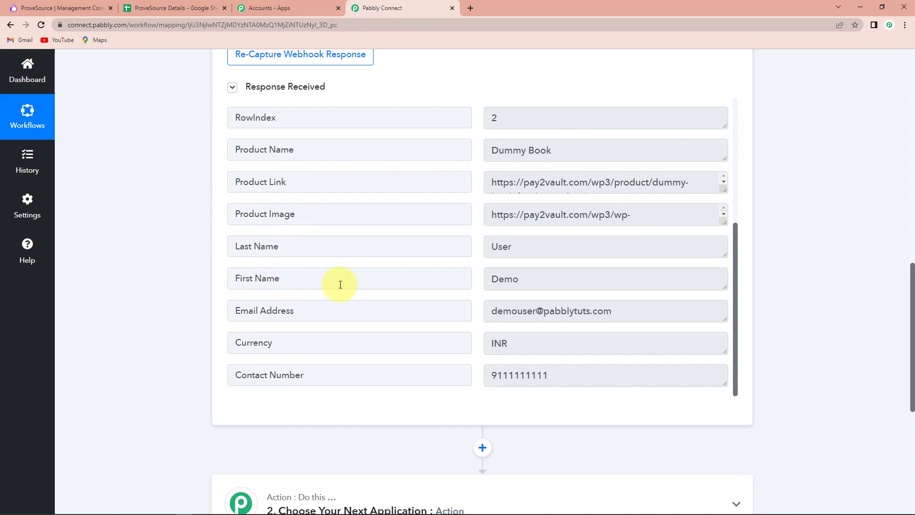
pyautogui.scroll(-1, 319, 284)
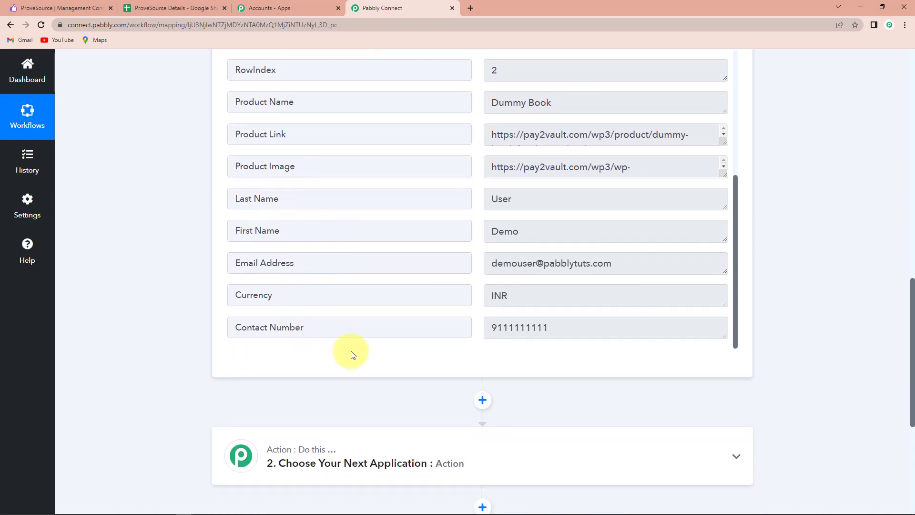
pyautogui.scroll(-3, 358, 360)
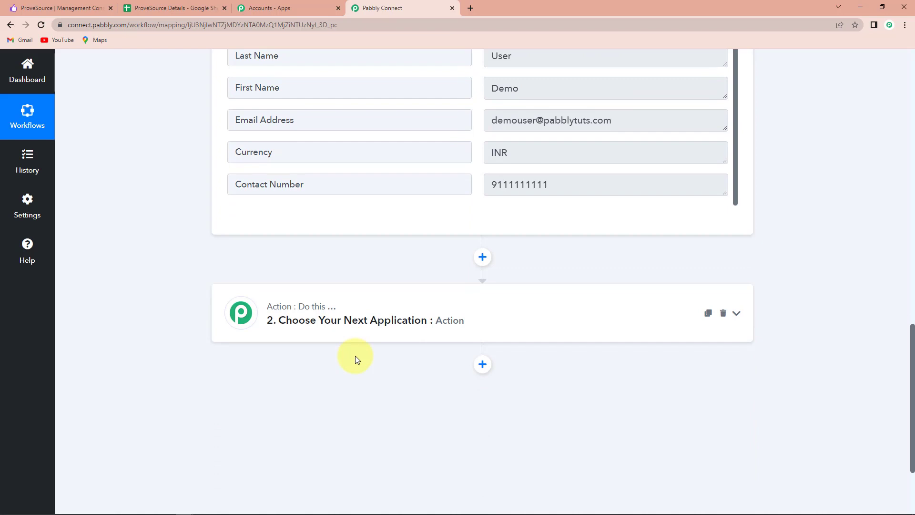
# - Make ProveSource with the Send Event action the workflow's action step
pyautogui.click(332, 314)
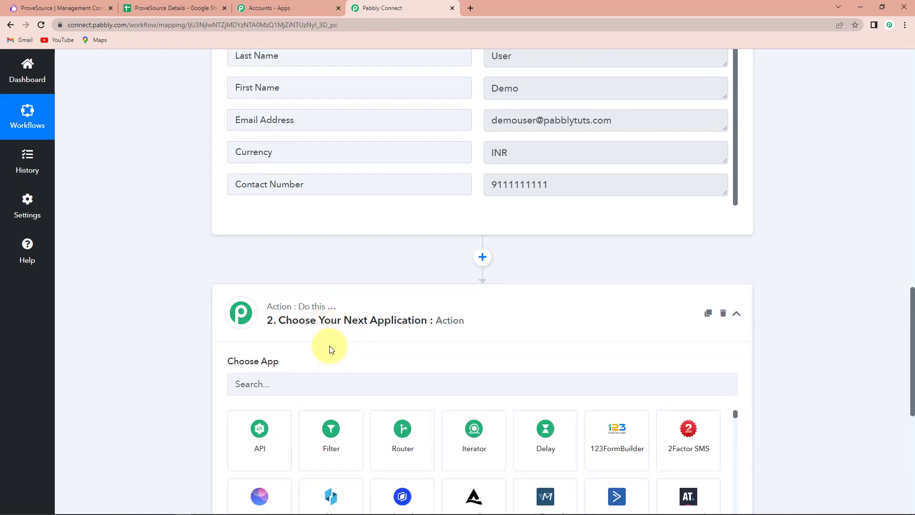
pyautogui.scroll(-2, 331, 349)
pyautogui.click(306, 295)
pyautogui.write('p')
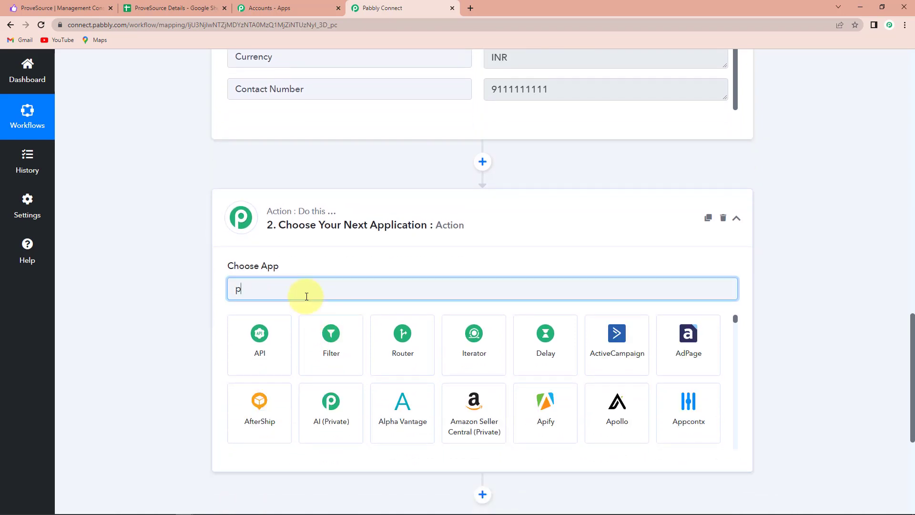
pyautogui.write('rove')
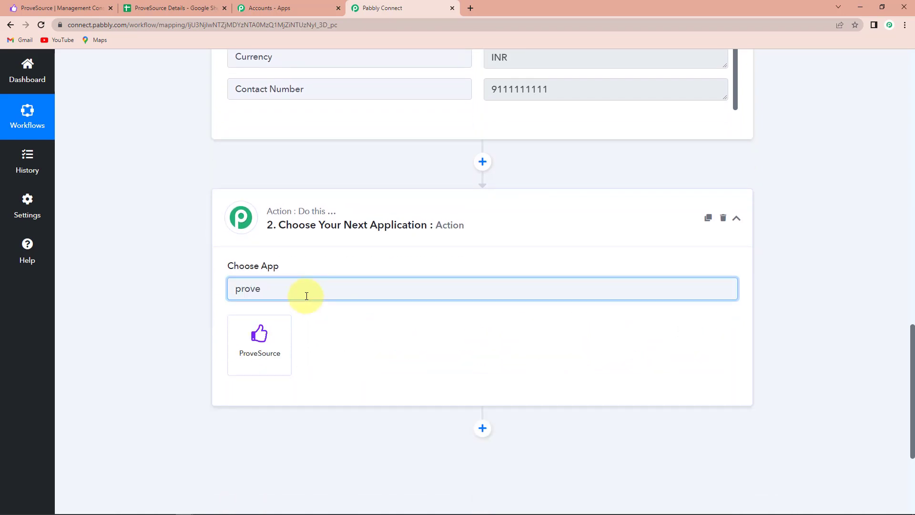
pyautogui.click(290, 331)
pyautogui.click(286, 345)
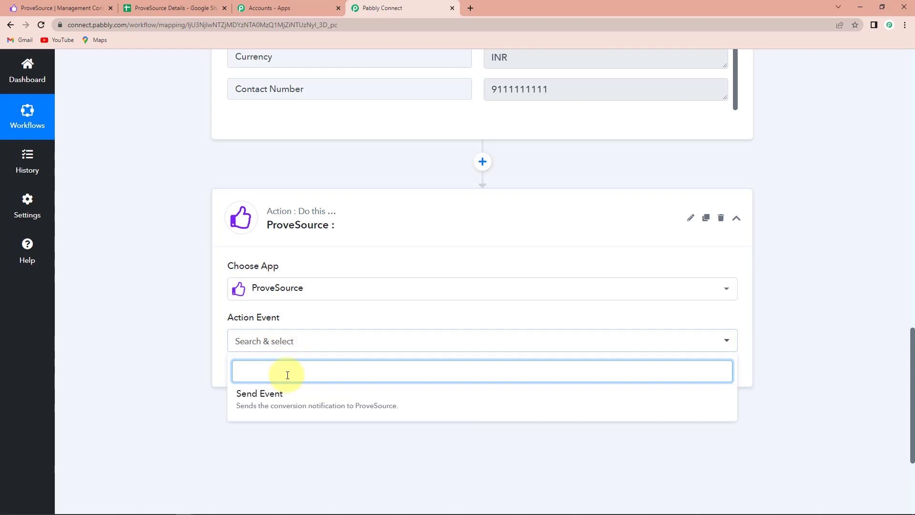
pyautogui.click(275, 393)
# - Connect the ProveSource account and find the Webhook URL field's help text
pyautogui.click(255, 373)
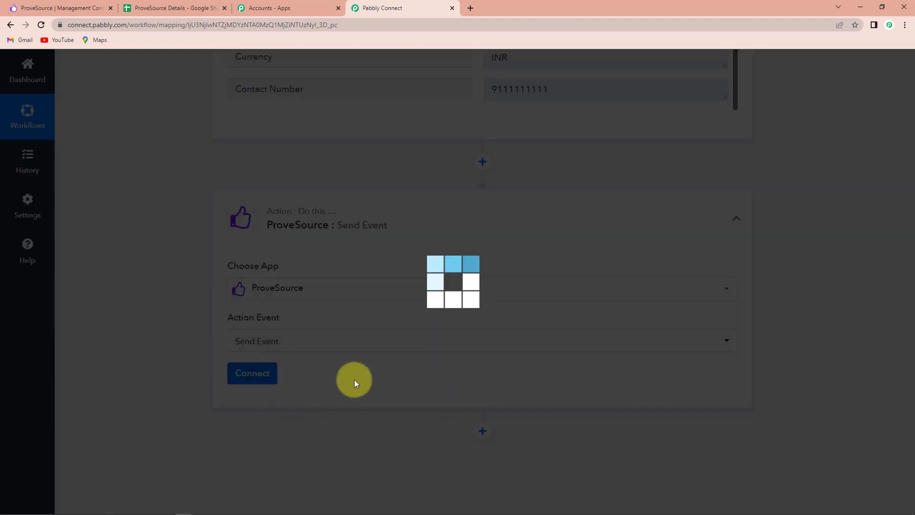
pyautogui.scroll(-4, 360, 382)
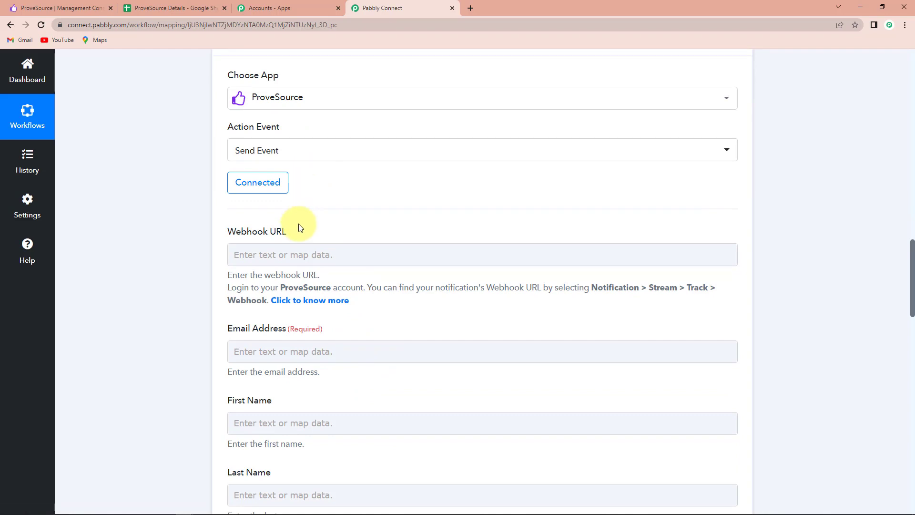
pyautogui.scroll(-1, 299, 228)
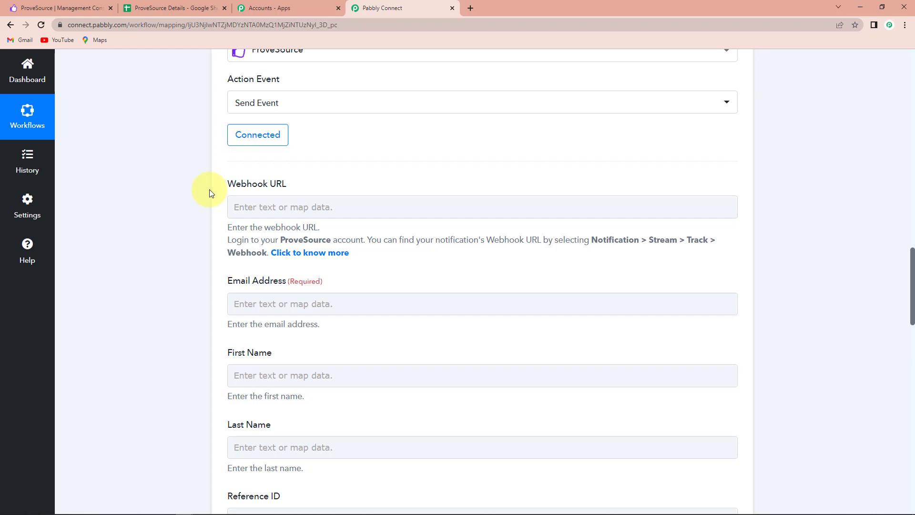
pyautogui.moveTo(590, 240); pyautogui.dragTo(716, 242)
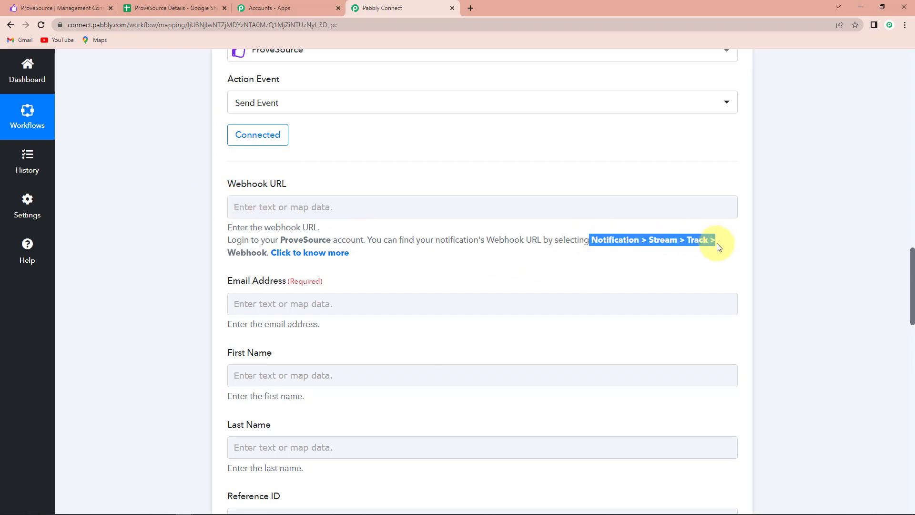
# - Open the krsna007.myshopify.com Recent Purchases notification for editing in ProveSource
pyautogui.click(36, 9)
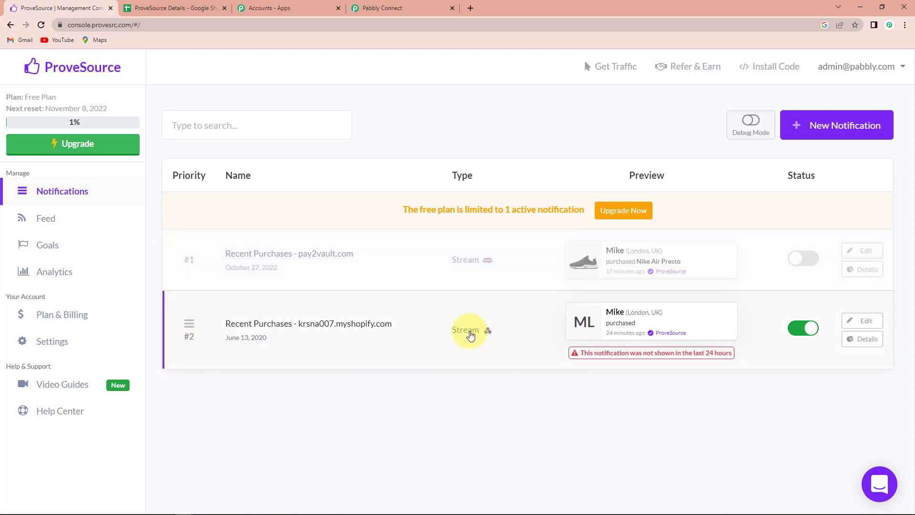
pyautogui.click(531, 337)
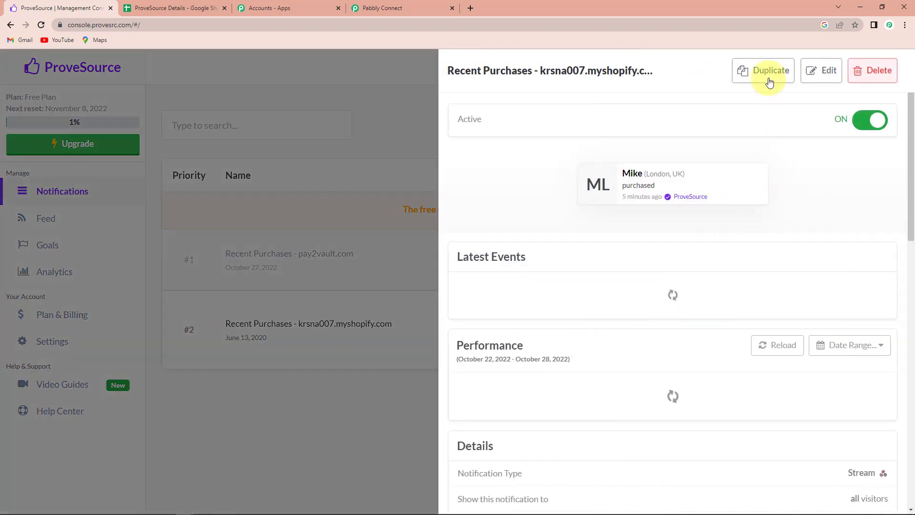
pyautogui.click(821, 71)
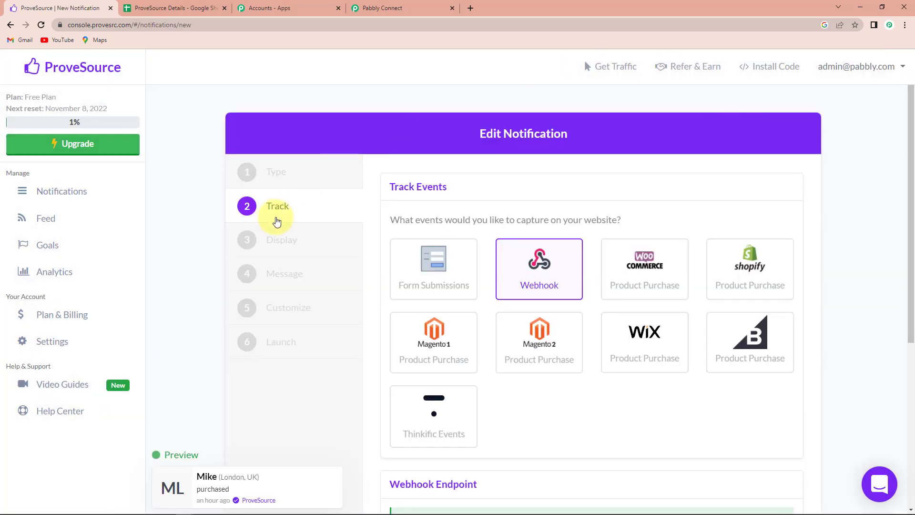
pyautogui.scroll(-5, 551, 286)
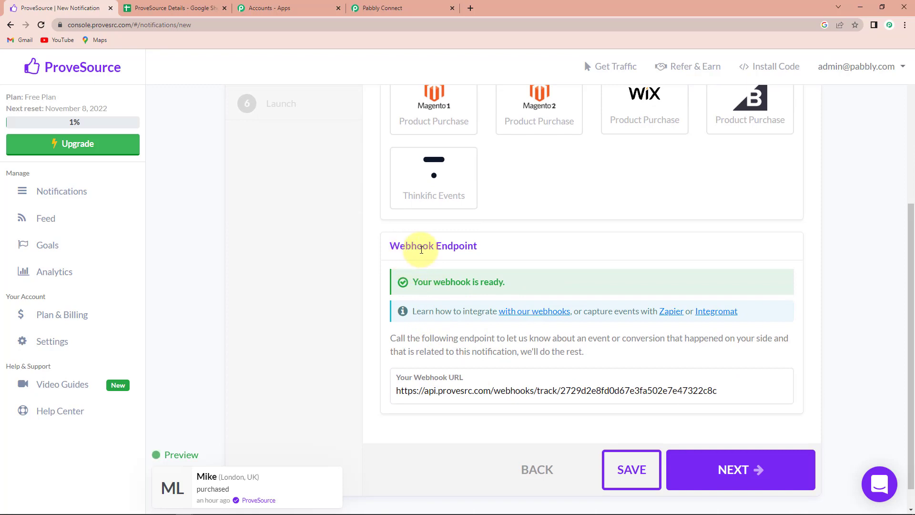
# - Select and copy the notification's webhook endpoint URL
pyautogui.click(399, 391)
pyautogui.moveTo(397, 390); pyautogui.dragTo(737, 396)
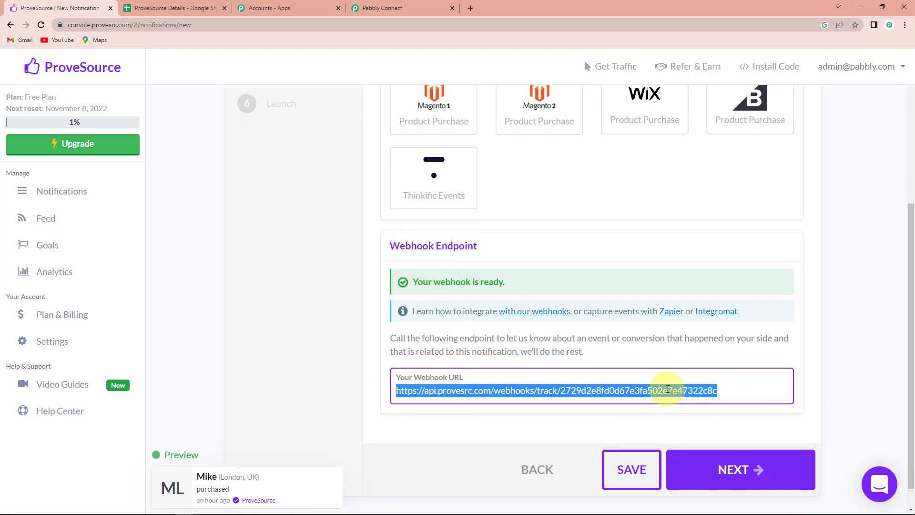
pyautogui.rightClick(669, 390)
pyautogui.click(687, 409)
# - Paste the copied ProveSource track endpoint URL into the Send Event Webhook URL field
pyautogui.click(396, 8)
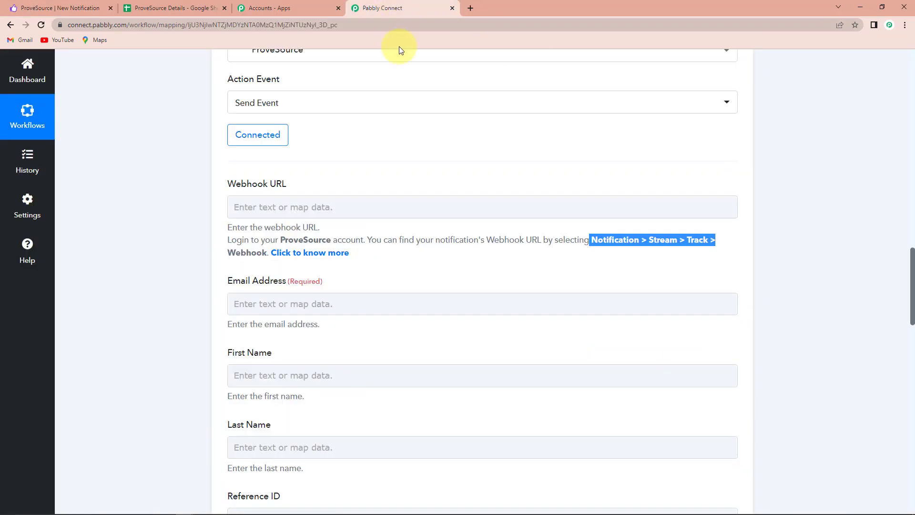
pyautogui.click(276, 202)
pyautogui.hotkey('ctrl', 'v')
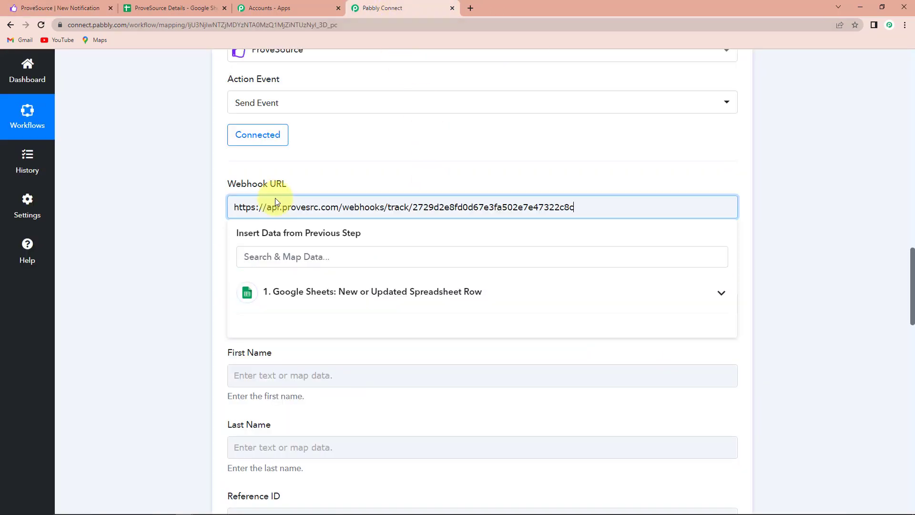
pyautogui.click(169, 198)
pyautogui.scroll(-2, 169, 198)
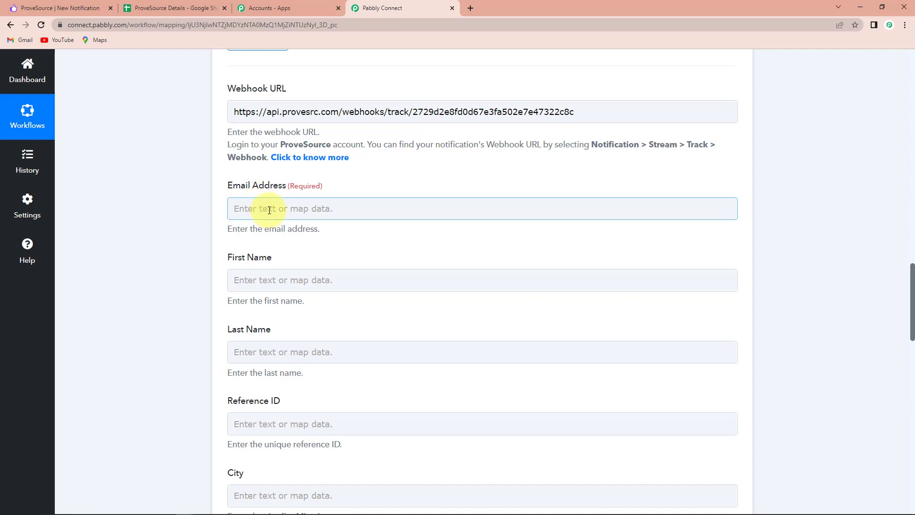
# - Map the sheet row's Email Address into the Email Address field
pyautogui.click(268, 208)
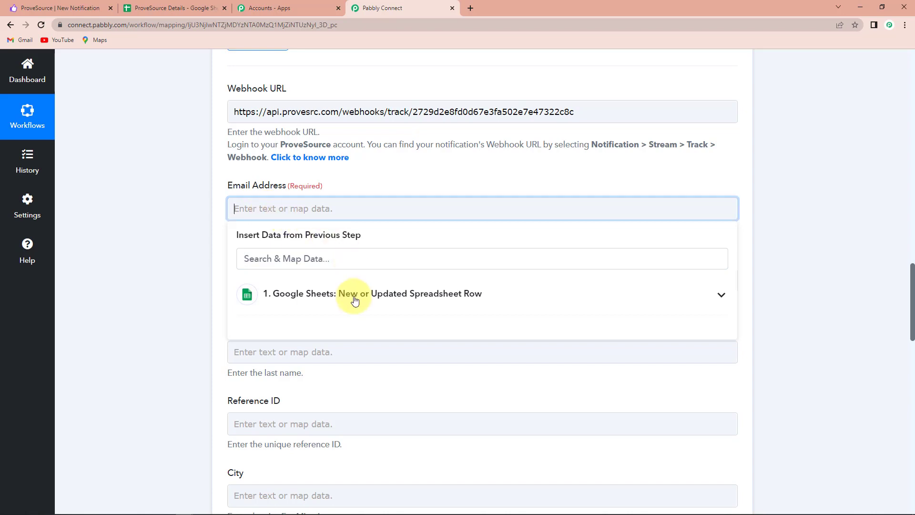
pyautogui.click(310, 295)
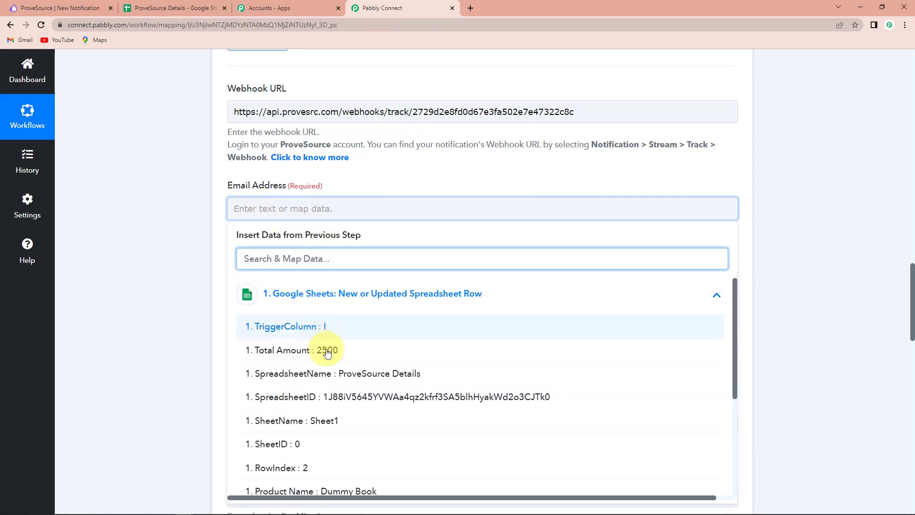
pyautogui.write('em')
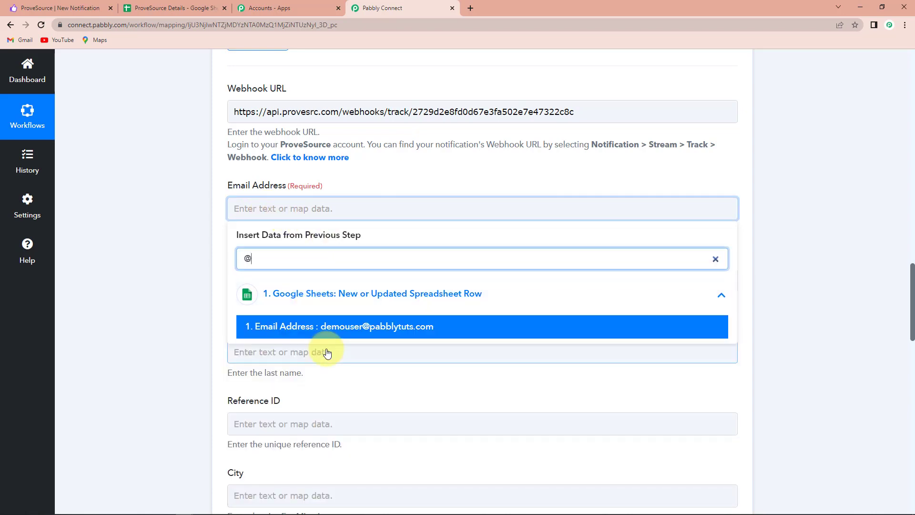
pyautogui.click(337, 330)
pyautogui.click(183, 255)
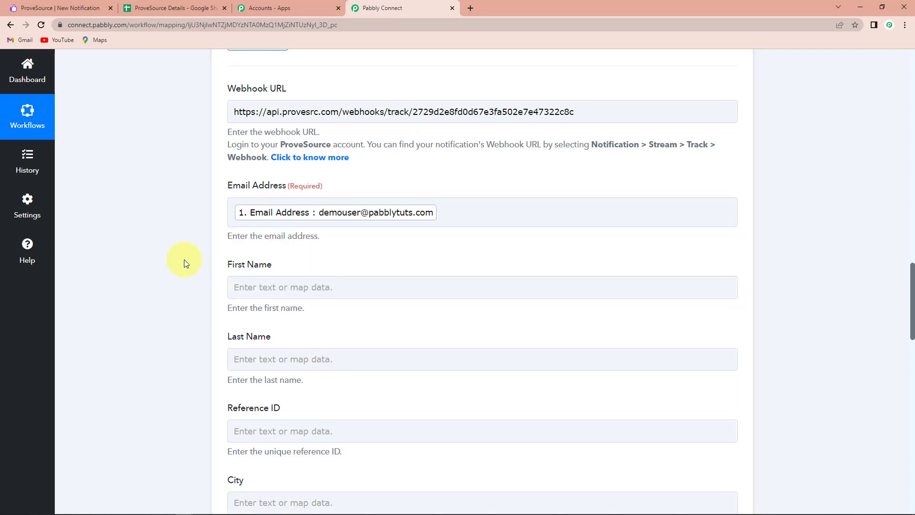
pyautogui.scroll(-2, 184, 259)
# - Map the sheet's First Name 'Demo' and Last Name 'User' into their fields
pyautogui.click(284, 192)
pyautogui.click(310, 289)
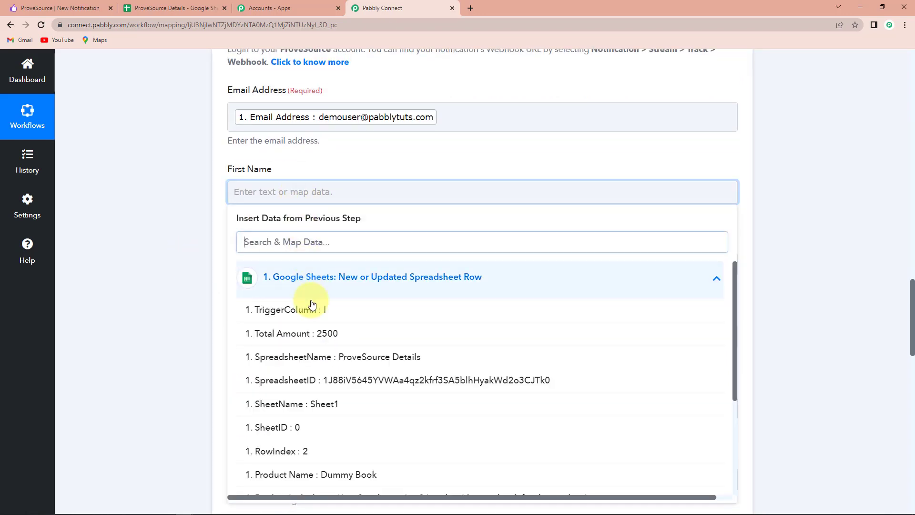
pyautogui.scroll(-2, 327, 372)
pyautogui.click(304, 425)
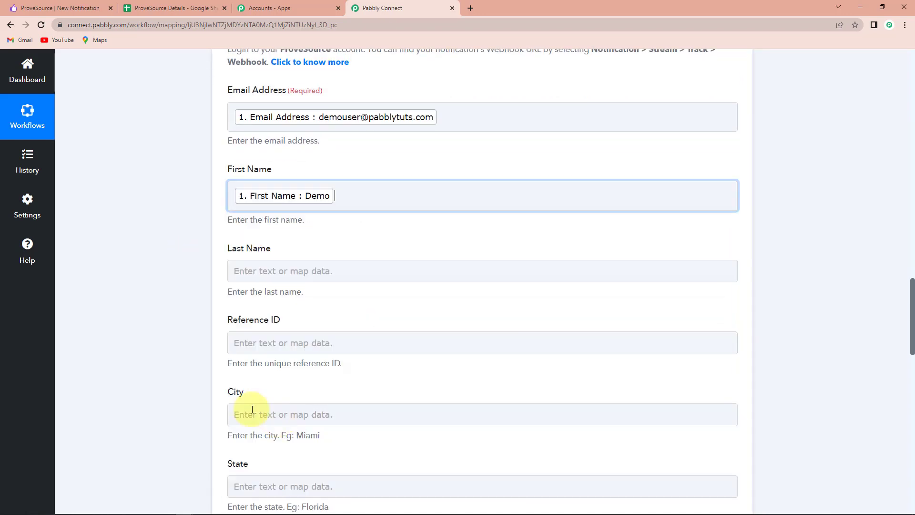
pyautogui.scroll(-2, 129, 289)
pyautogui.click(302, 174)
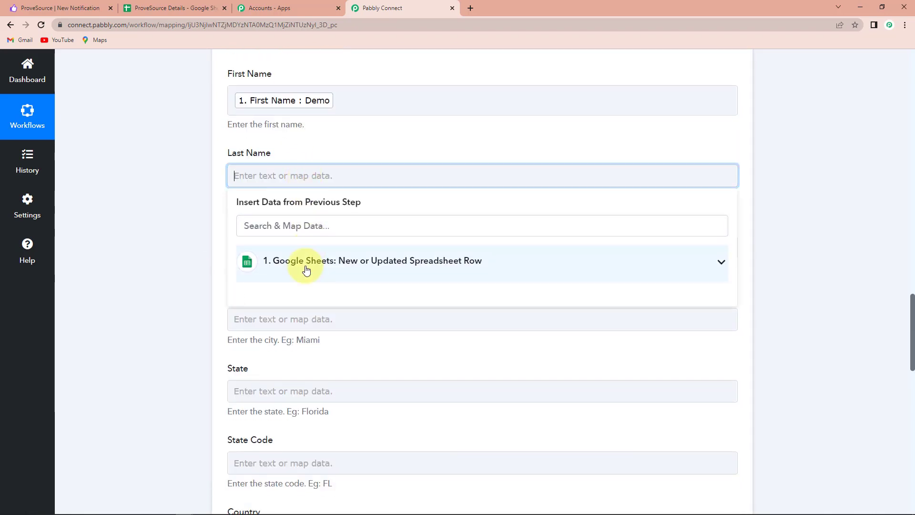
pyautogui.click(302, 265)
pyautogui.scroll(-2, 334, 419)
pyautogui.click(322, 436)
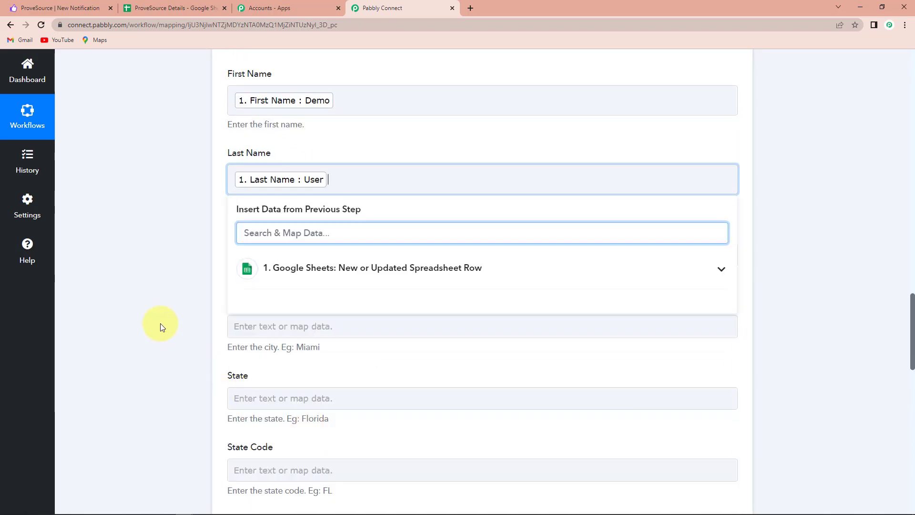
pyautogui.click(161, 323)
# - Map the sheet's Product Name 'Dummy Book' into the Product Name field
pyautogui.scroll(-2, 168, 324)
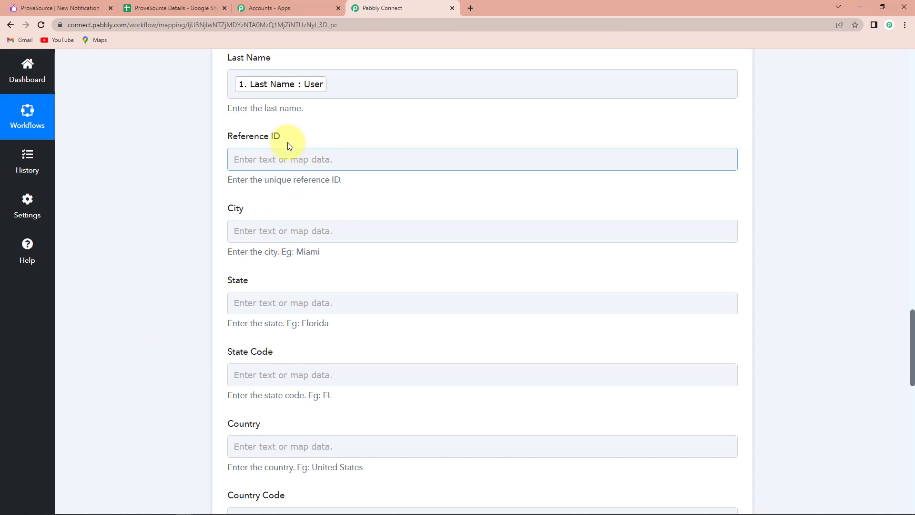
pyautogui.click(241, 232)
pyautogui.click(270, 309)
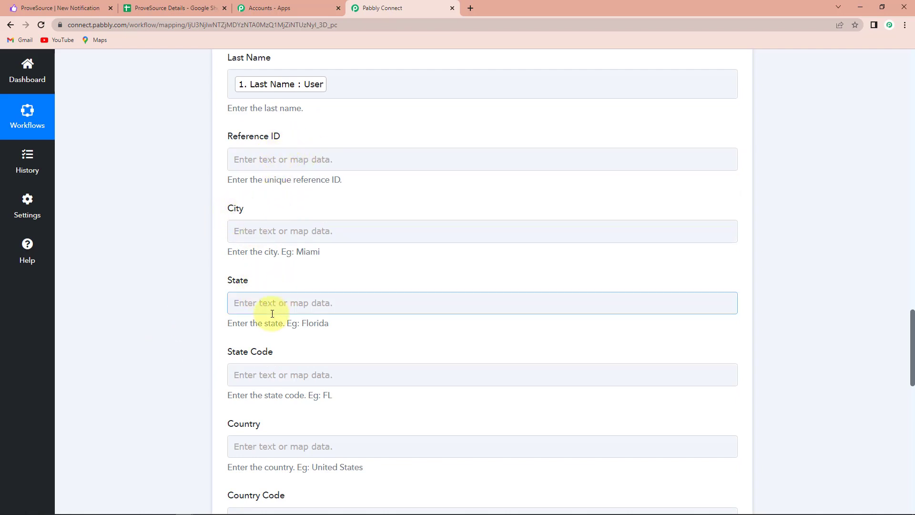
pyautogui.scroll(-4, 270, 312)
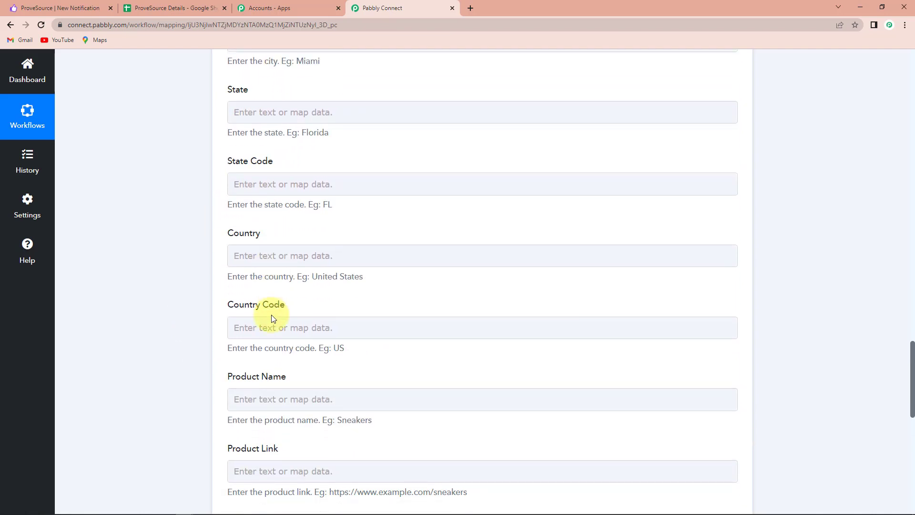
pyautogui.scroll(-2, 273, 318)
pyautogui.click(267, 299)
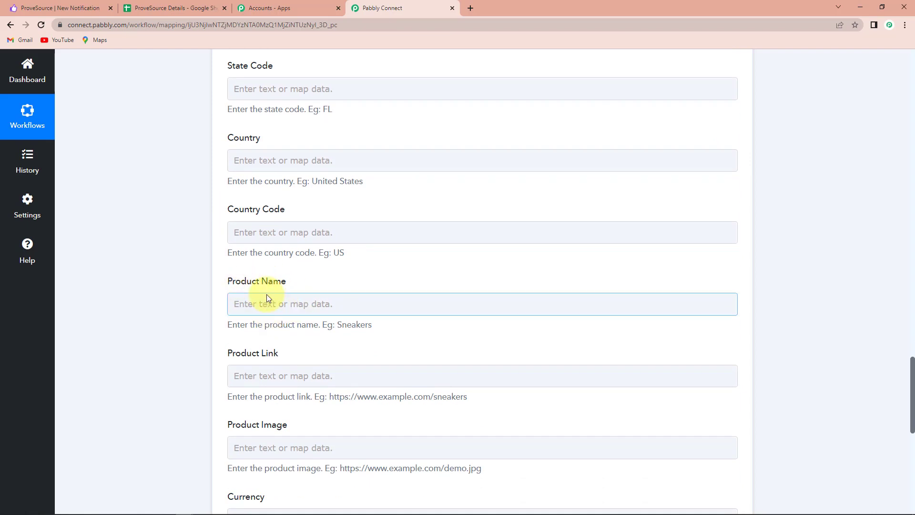
pyautogui.scroll(-2, 267, 298)
pyautogui.click(286, 206)
pyautogui.click(300, 301)
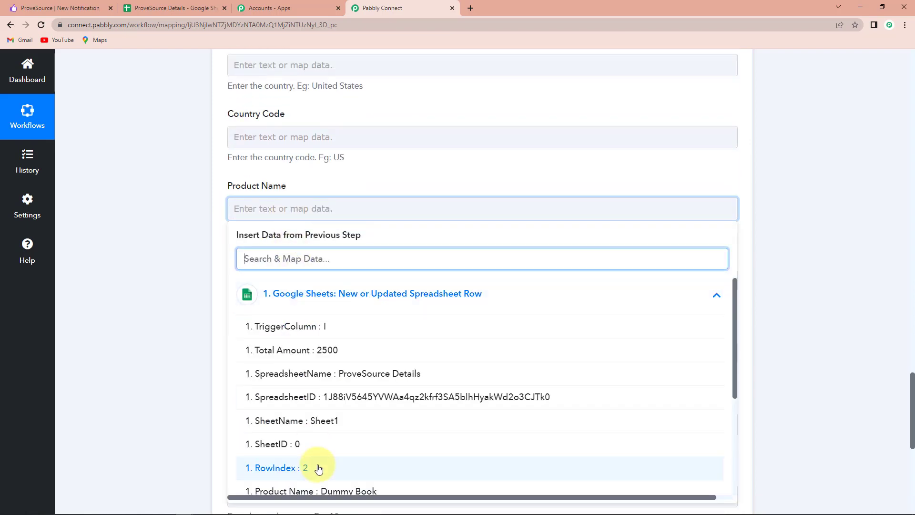
pyautogui.scroll(-2, 319, 469)
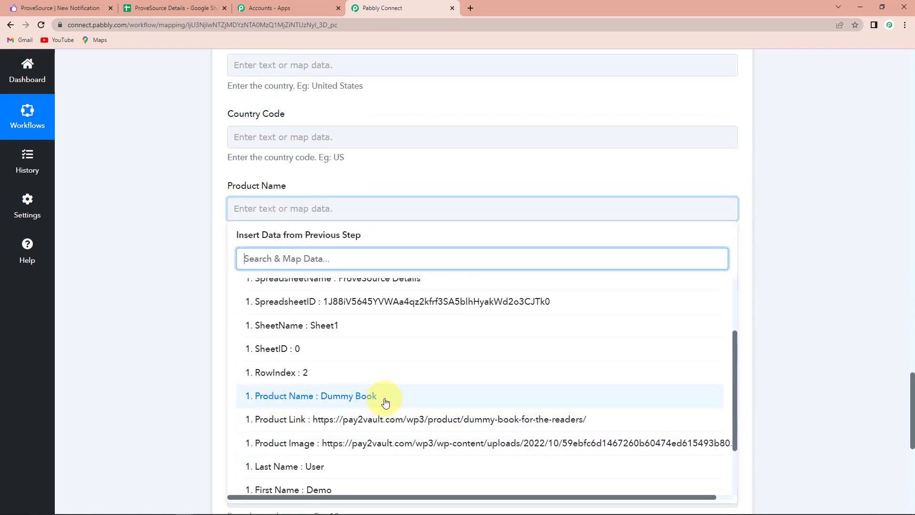
pyautogui.click(385, 399)
pyautogui.click(180, 310)
pyautogui.scroll(-2, 244, 224)
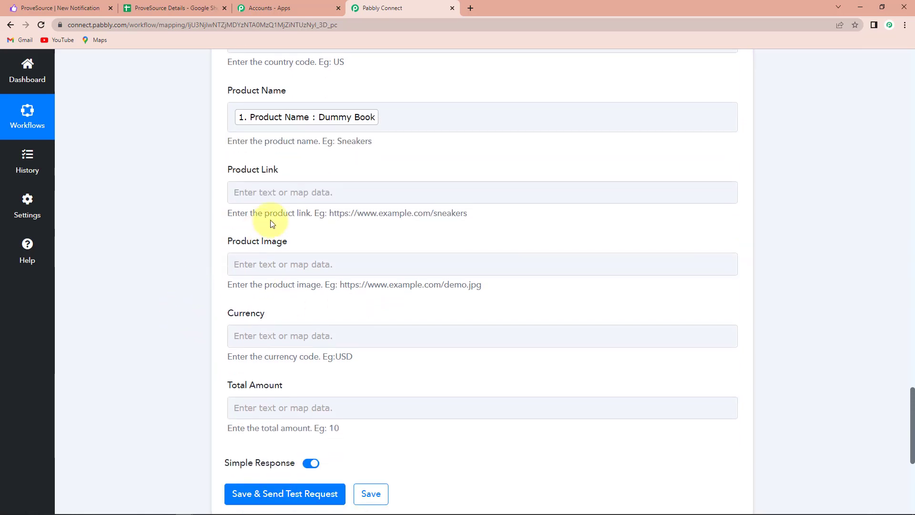
# - Map the sheet row's Product Link and Product Image values into their fields
pyautogui.click(299, 193)
pyautogui.click(337, 278)
pyautogui.scroll(-2, 335, 399)
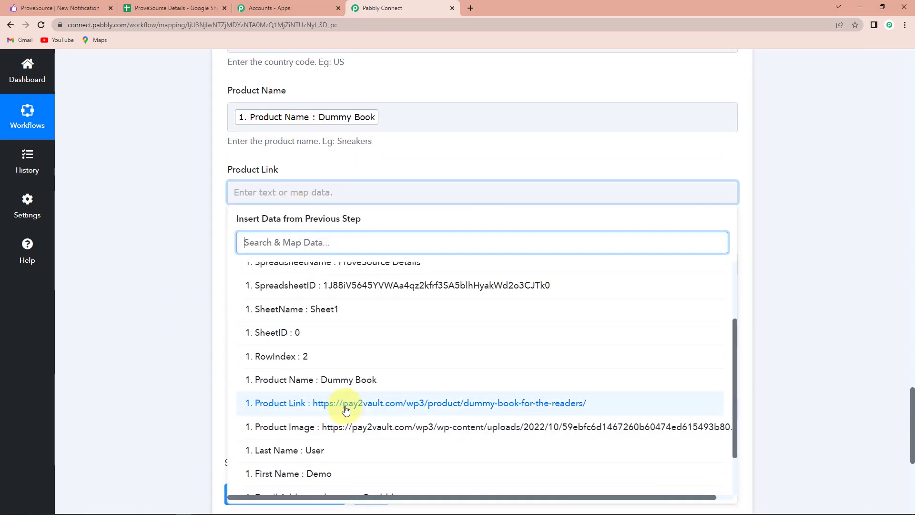
pyautogui.click(346, 410)
pyautogui.click(169, 327)
pyautogui.scroll(-2, 167, 325)
pyautogui.click(267, 177)
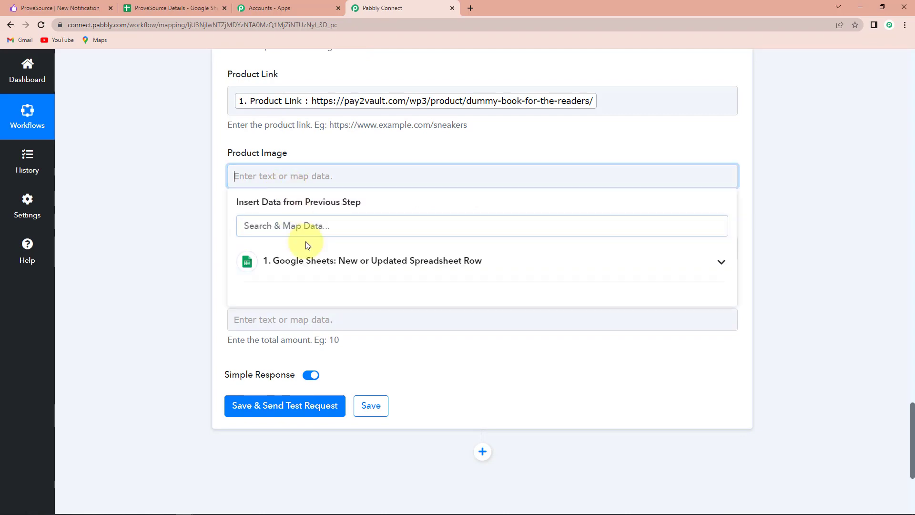
pyautogui.click(308, 260)
pyautogui.scroll(-3, 307, 364)
pyautogui.click(256, 465)
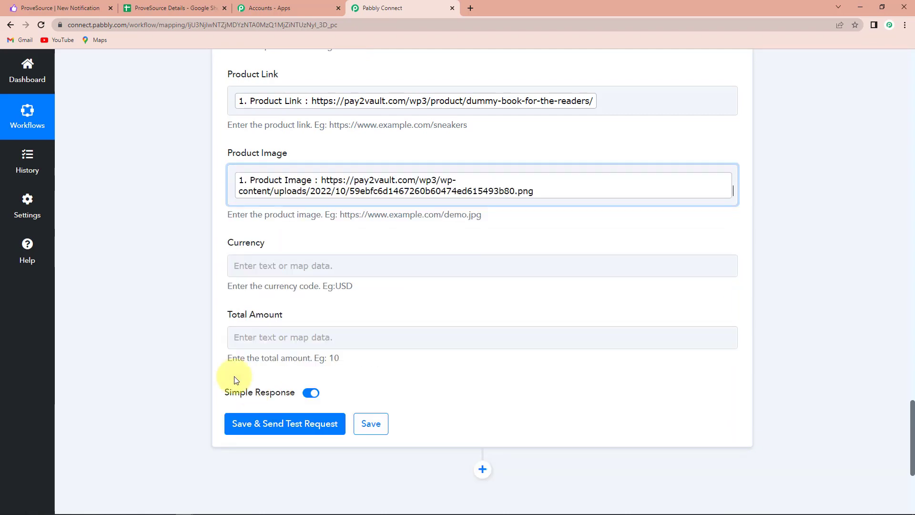
pyautogui.scroll(-2, 153, 288)
# - Map Currency 'INR' and Total Amount '2500' from the sheet row into their fields
pyautogui.click(296, 170)
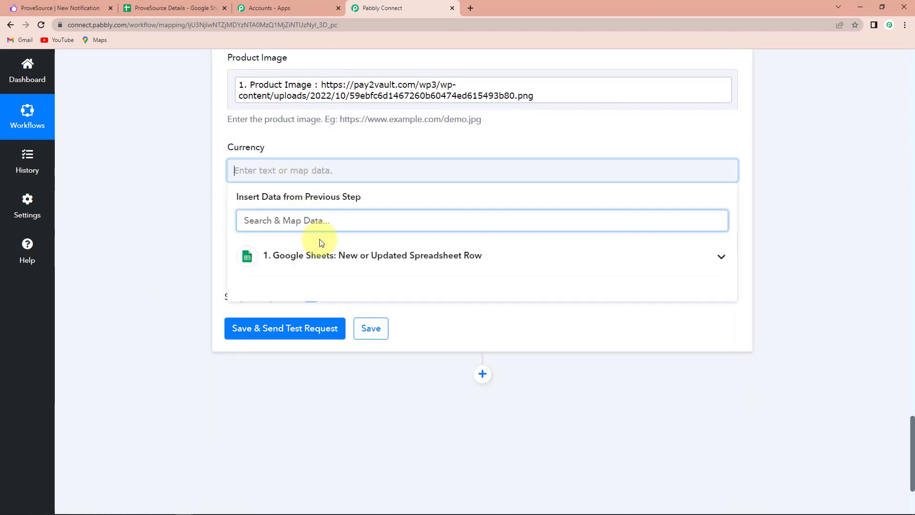
pyautogui.click(318, 260)
pyautogui.scroll(-2, 334, 405)
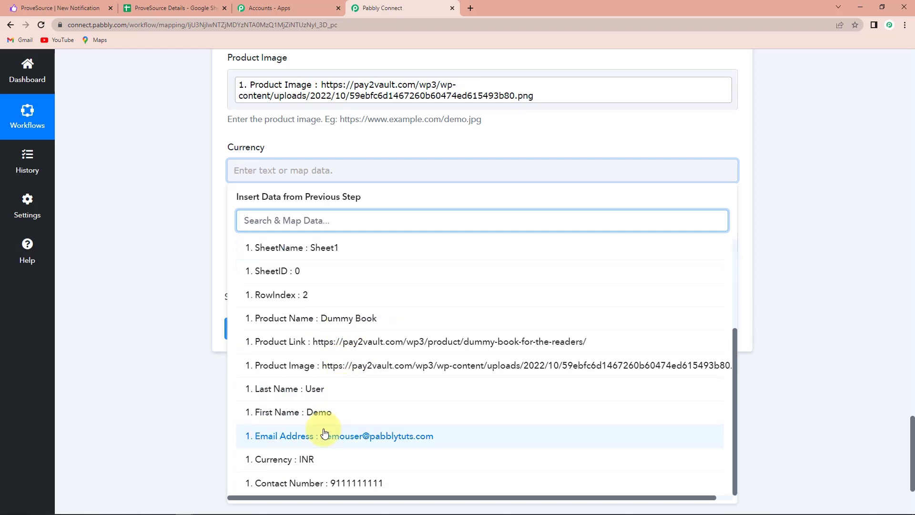
pyautogui.click(320, 460)
pyautogui.click(119, 310)
pyautogui.scroll(-1, 119, 310)
pyautogui.click(266, 210)
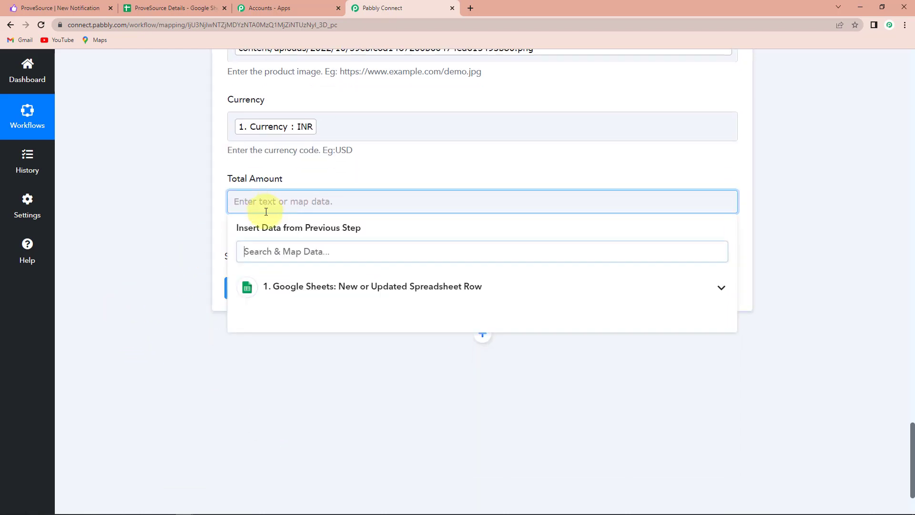
pyautogui.click(288, 288)
pyautogui.click(298, 343)
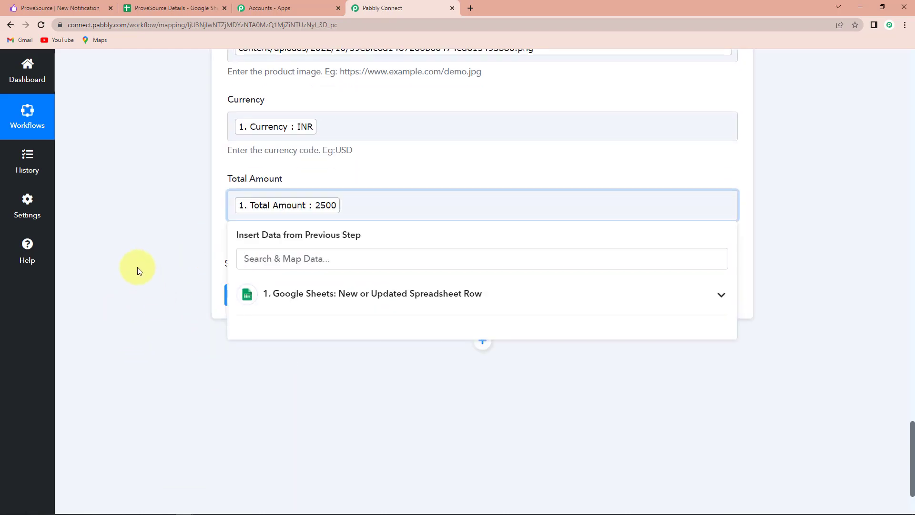
pyautogui.click(137, 268)
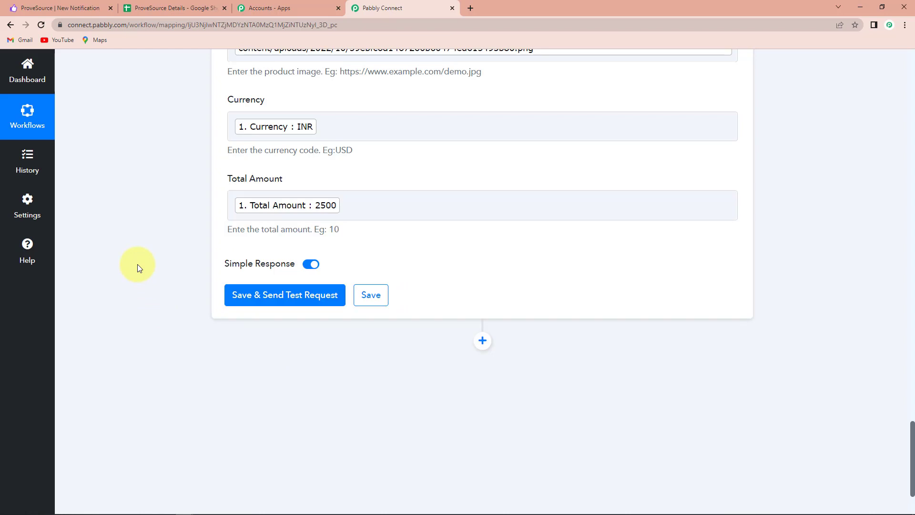
# - Save the Send Event step and send a test request, confirming the 'success' response message
pyautogui.click(266, 299)
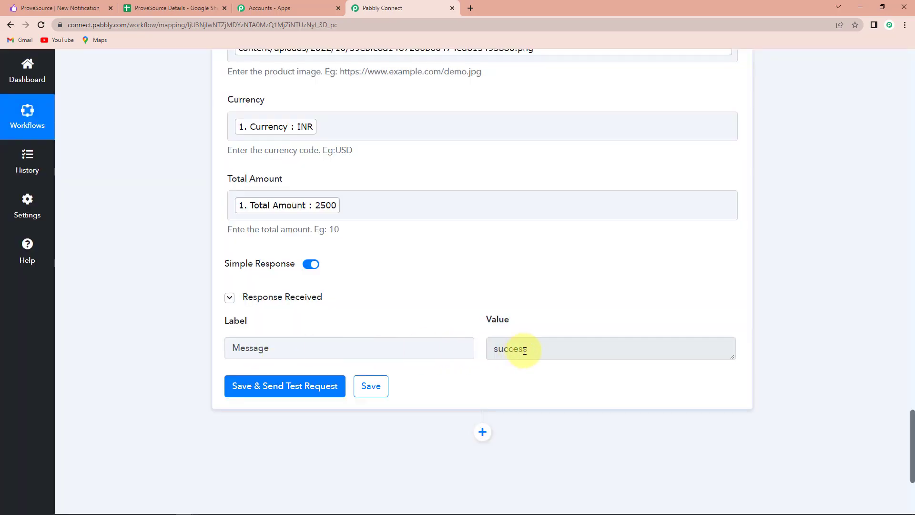
pyautogui.click(521, 347)
pyautogui.moveTo(527, 349); pyautogui.dragTo(492, 350)
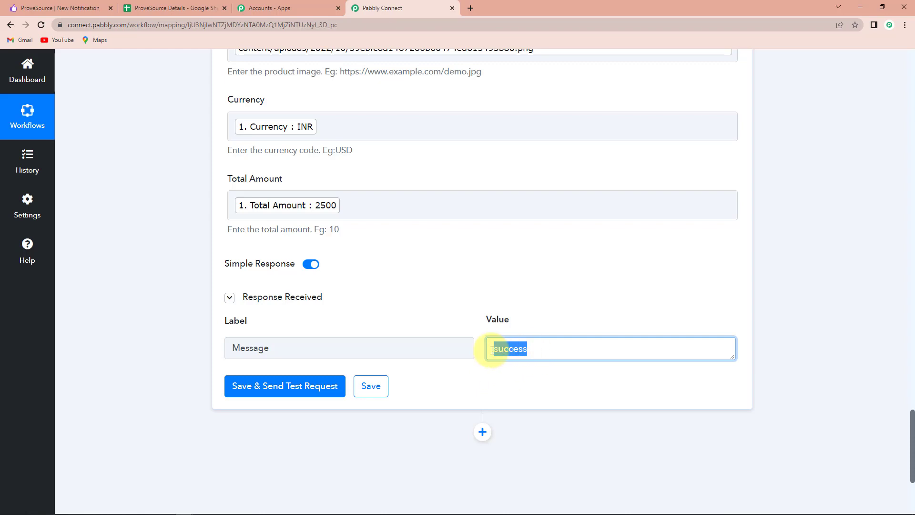
pyautogui.click(38, 8)
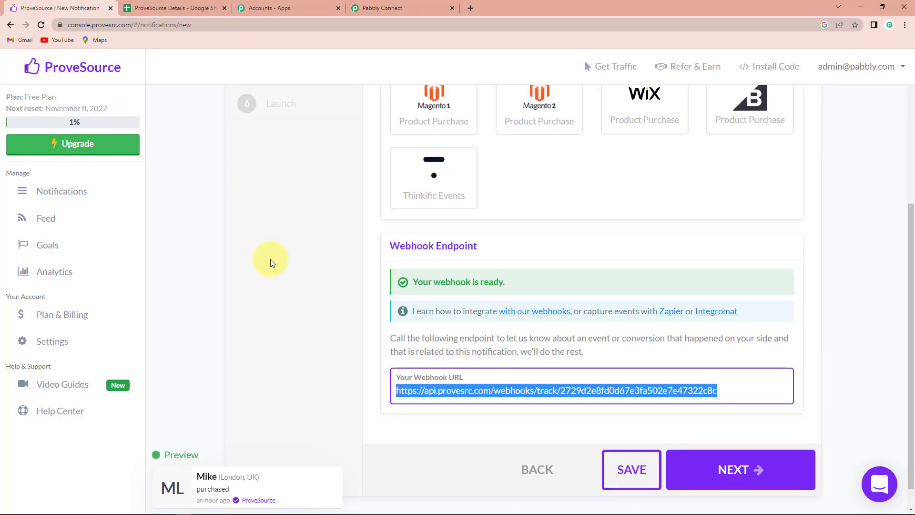
# - Open the ProveSource Feed and view details of the 2500 INR Webhook Purchase Event
pyautogui.click(42, 219)
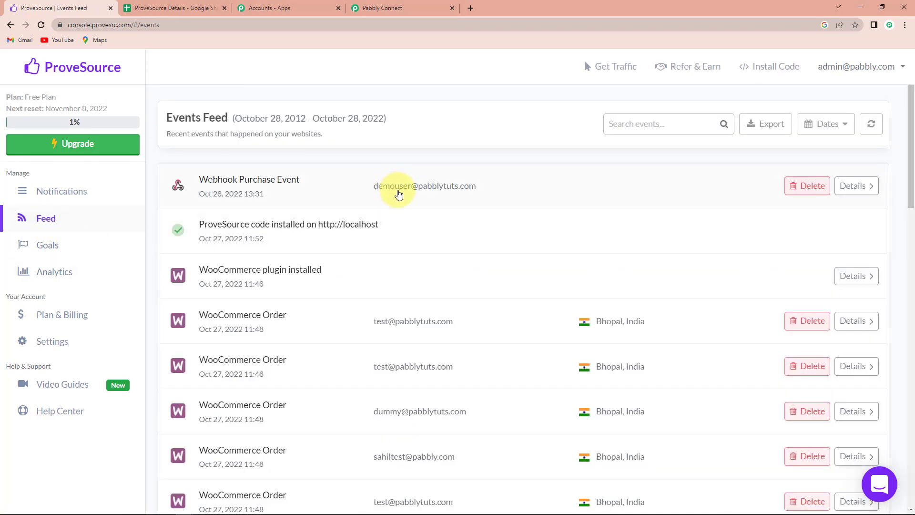
pyautogui.click(399, 199)
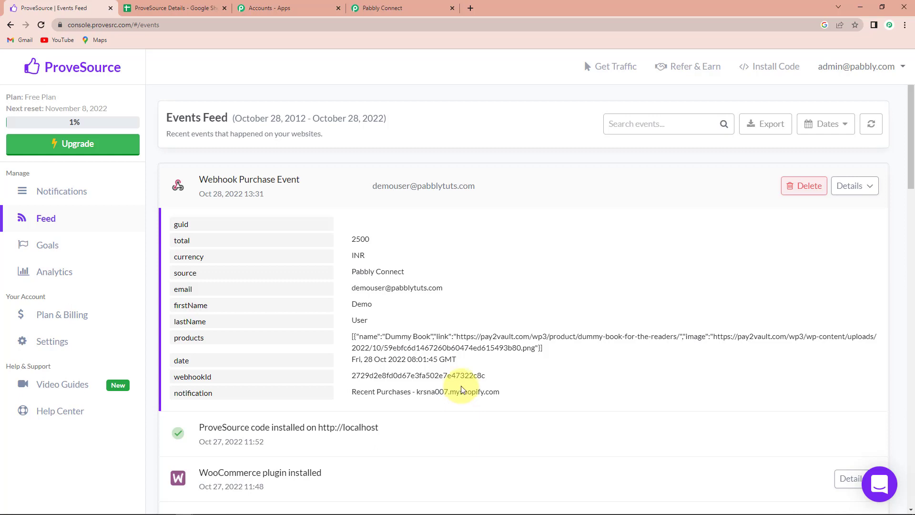
pyautogui.click(181, 7)
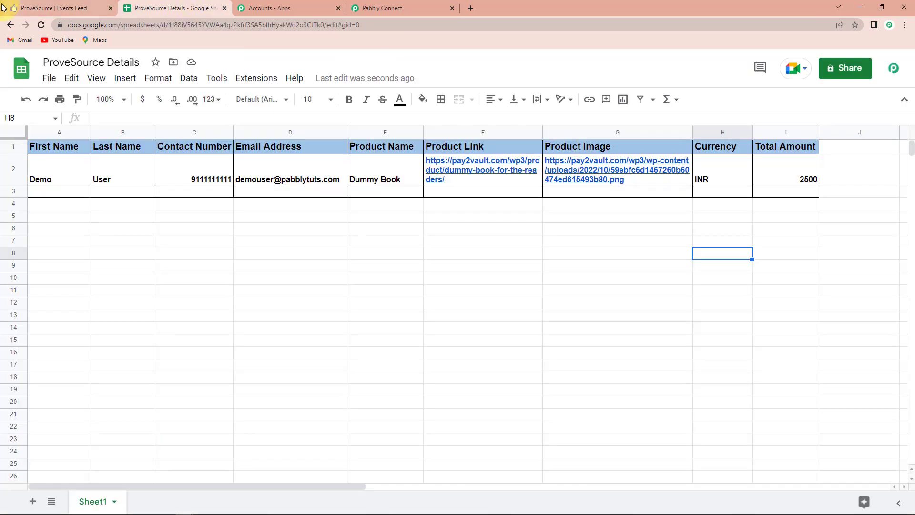
# - Add a row 3 Iron Press order with its Total Amount in cell I3 set to 400
pyautogui.click(65, 194)
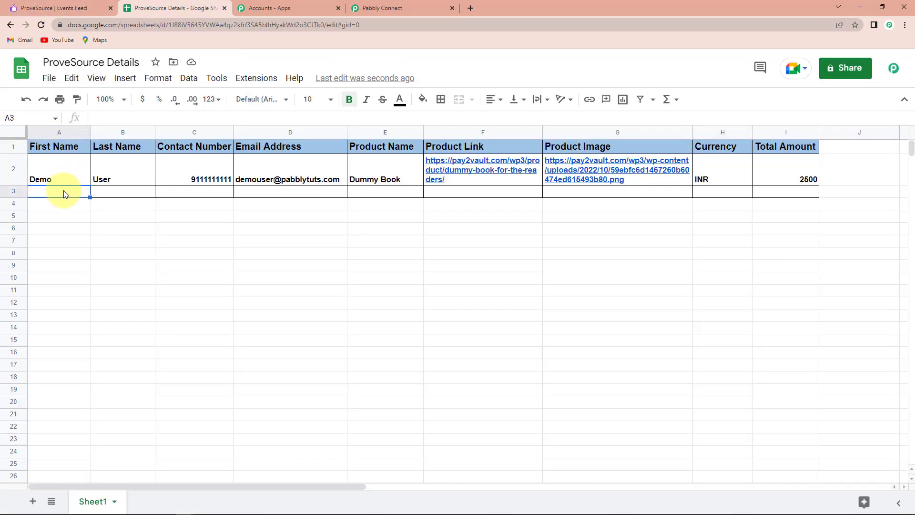
pyautogui.click(495, 328)
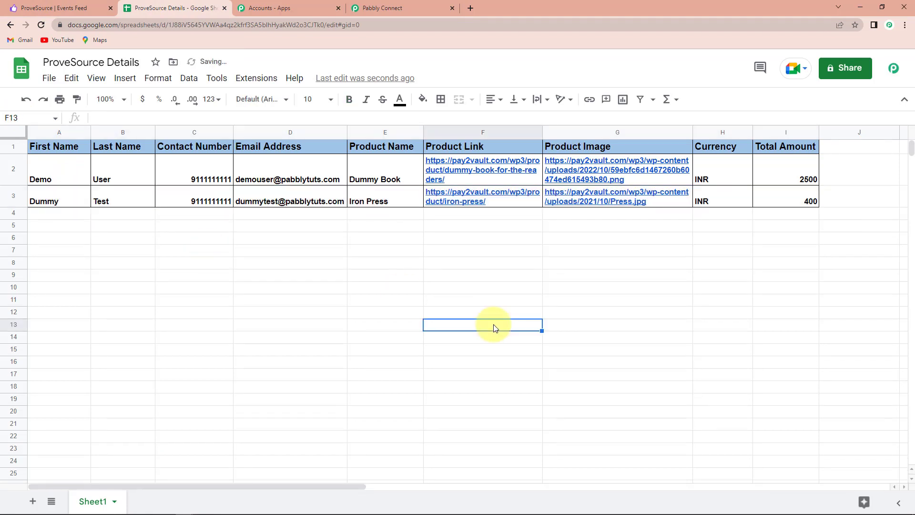
pyautogui.click(788, 196)
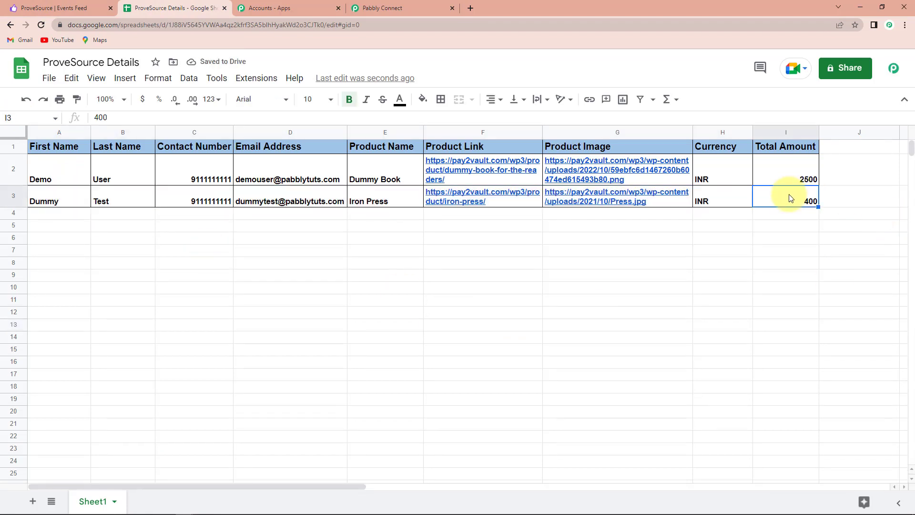
pyautogui.doubleClick(791, 198)
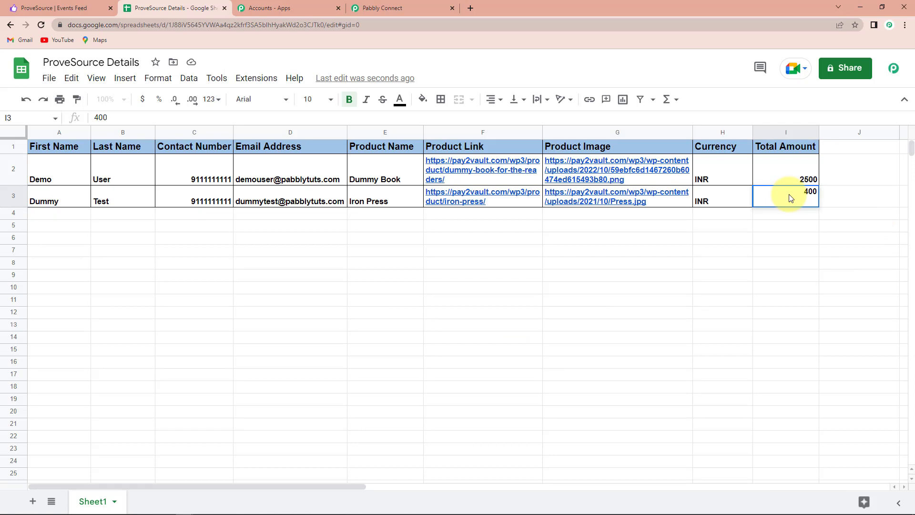
pyautogui.click(786, 253)
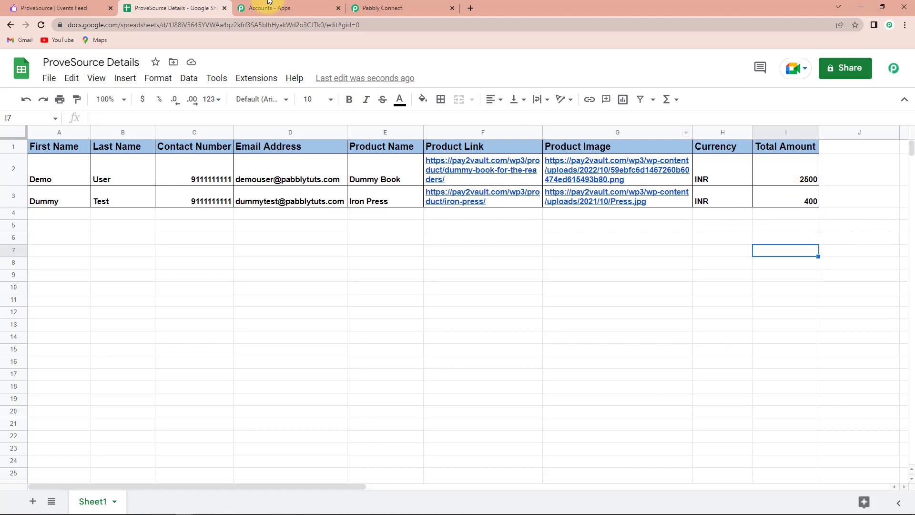
pyautogui.click(54, 8)
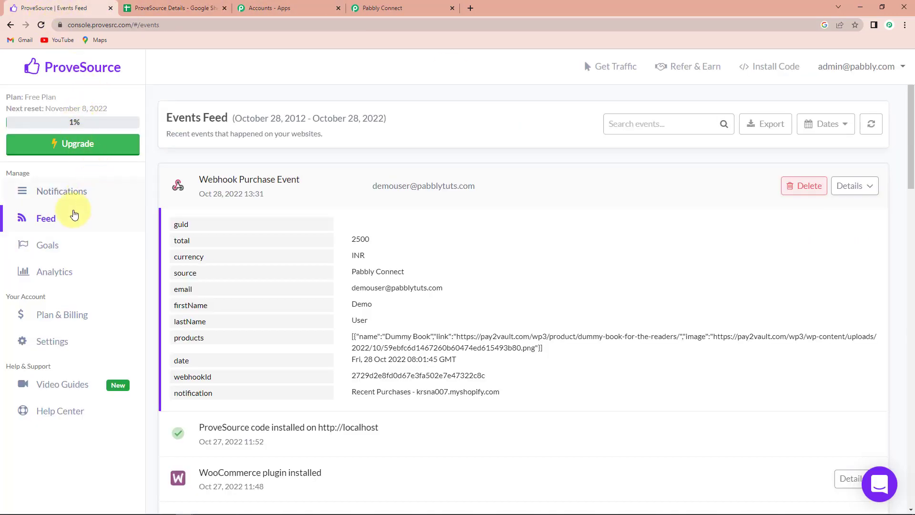
# - Reload the ProveSource feed and view details of the new Iron Press purchase for 400 INR
pyautogui.click(41, 25)
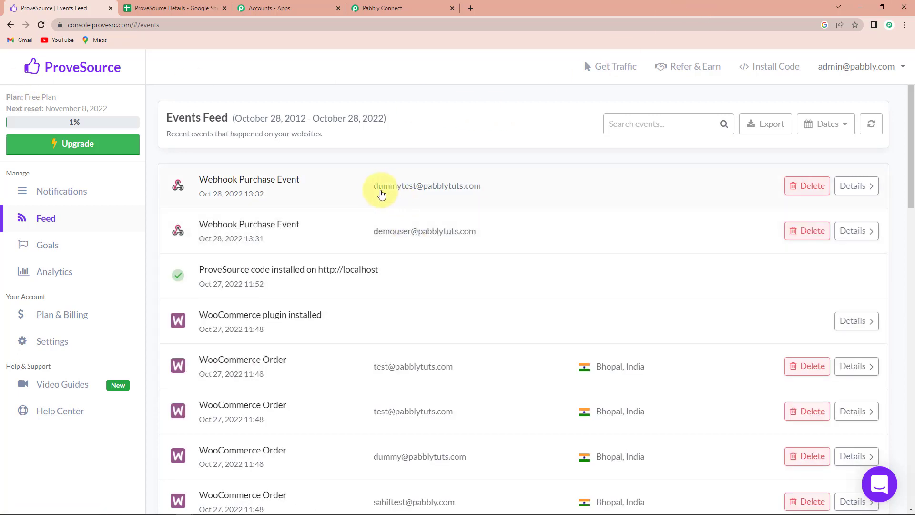
pyautogui.click(411, 192)
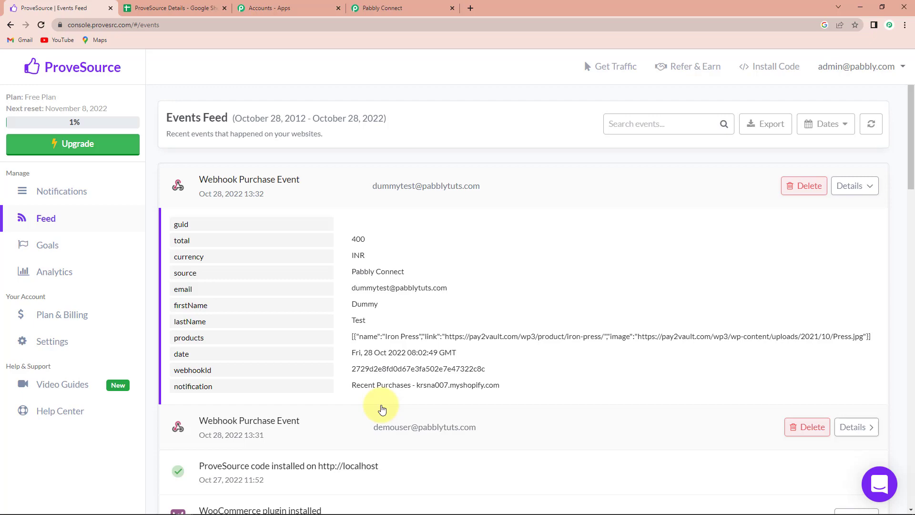
# - Collapse the Google Sheets trigger and ProveSource Send Event action steps of the workflow
pyautogui.click(392, 8)
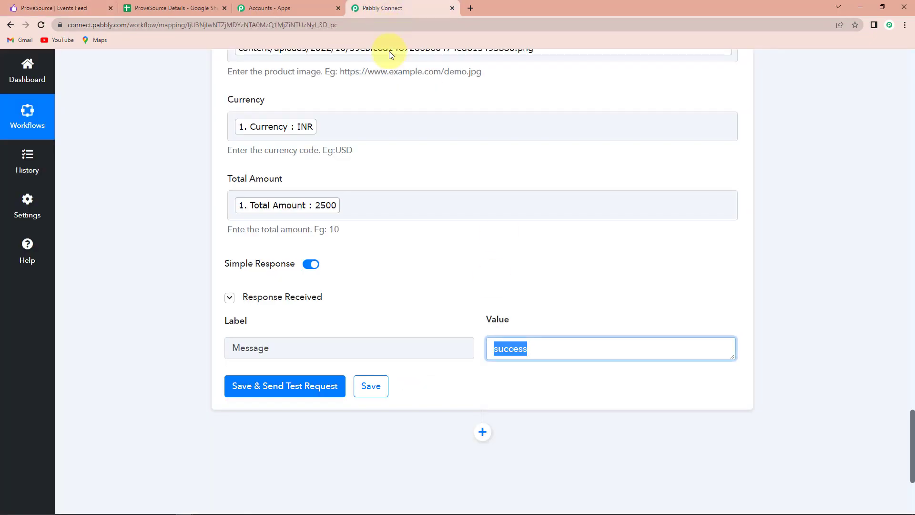
pyautogui.scroll(9, 792, 286)
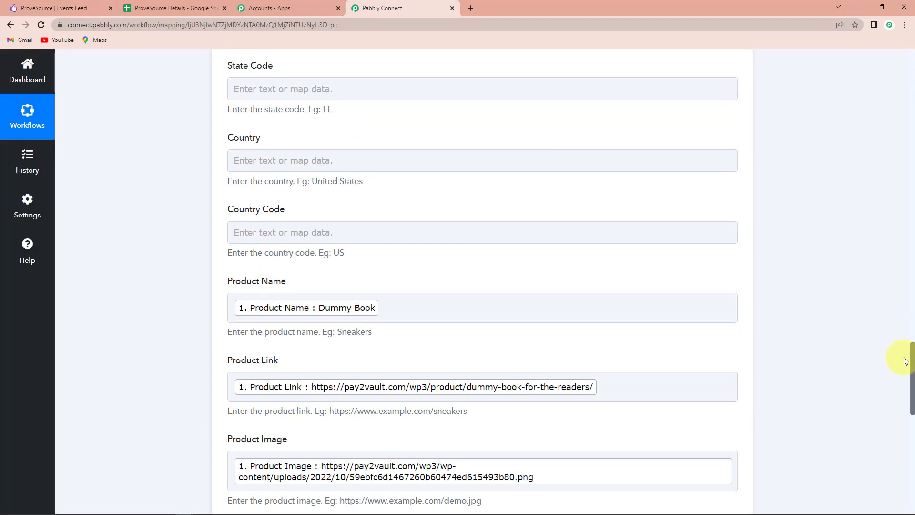
pyautogui.moveTo(906, 361); pyautogui.dragTo(899, 29)
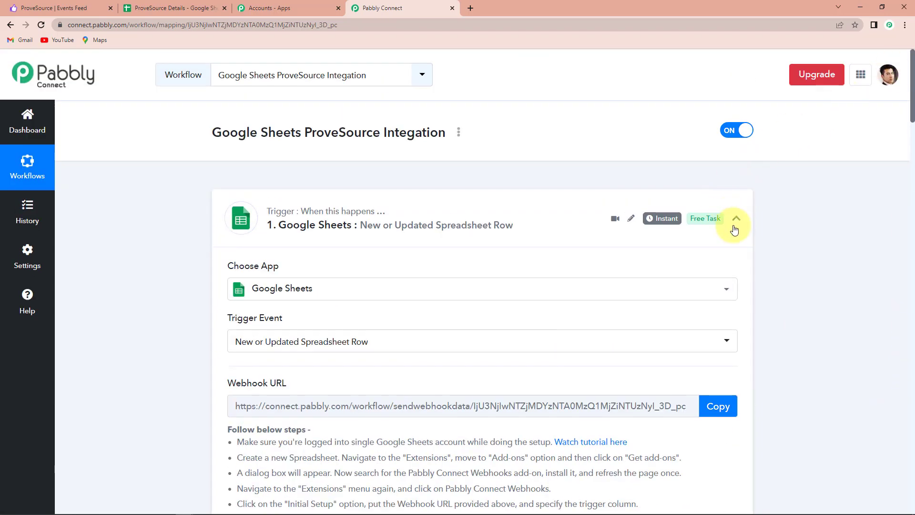
pyautogui.click(735, 221)
pyautogui.click(737, 325)
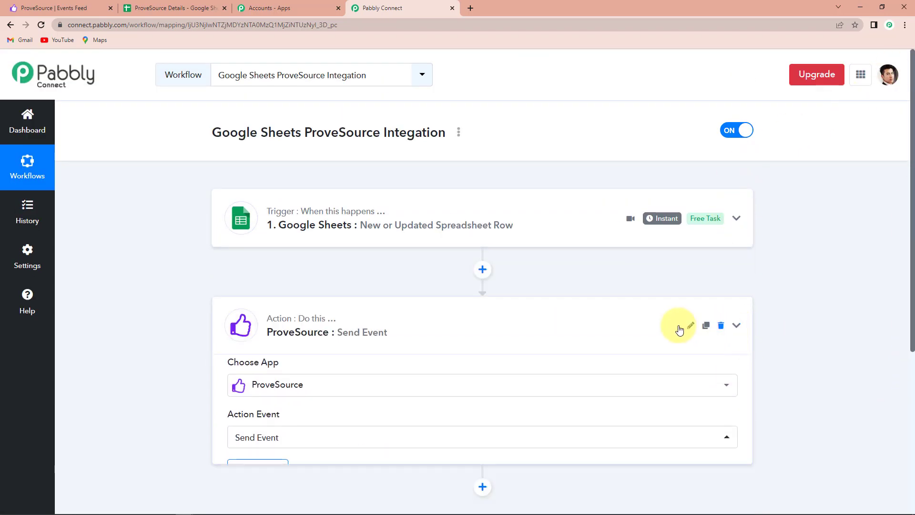